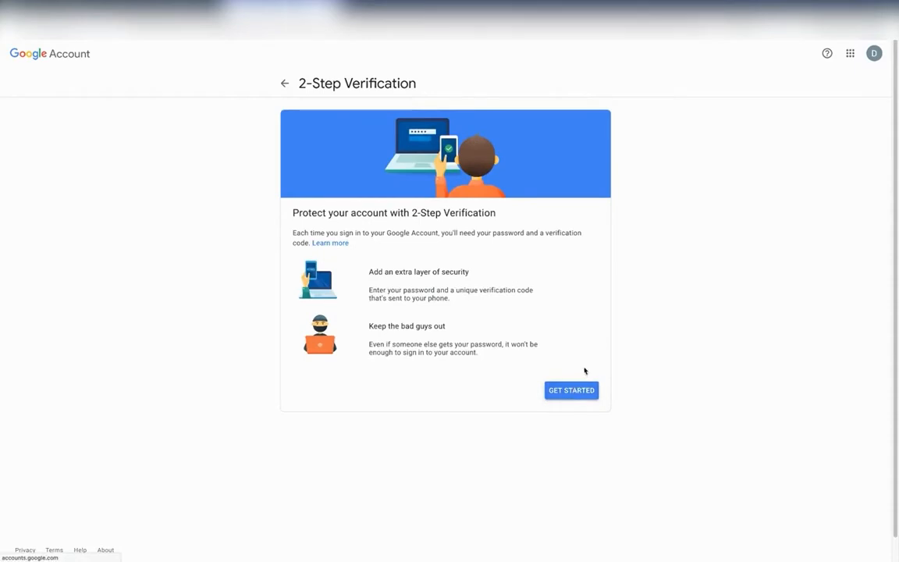
Start the 2-Step Verification setup, enter the account password, decline saving the login, and complete the identity check.
left_click(577, 388)
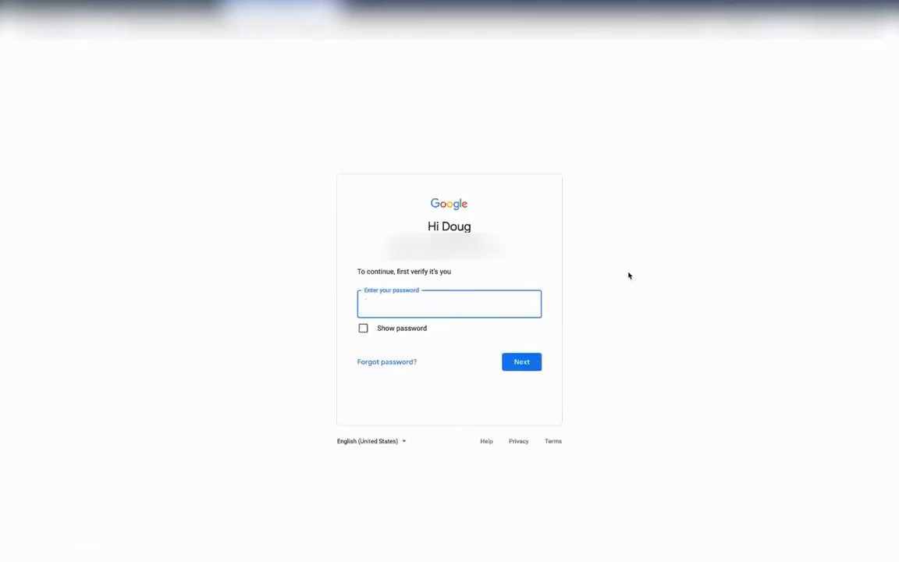
type("•••••••••••")
left_click(520, 367)
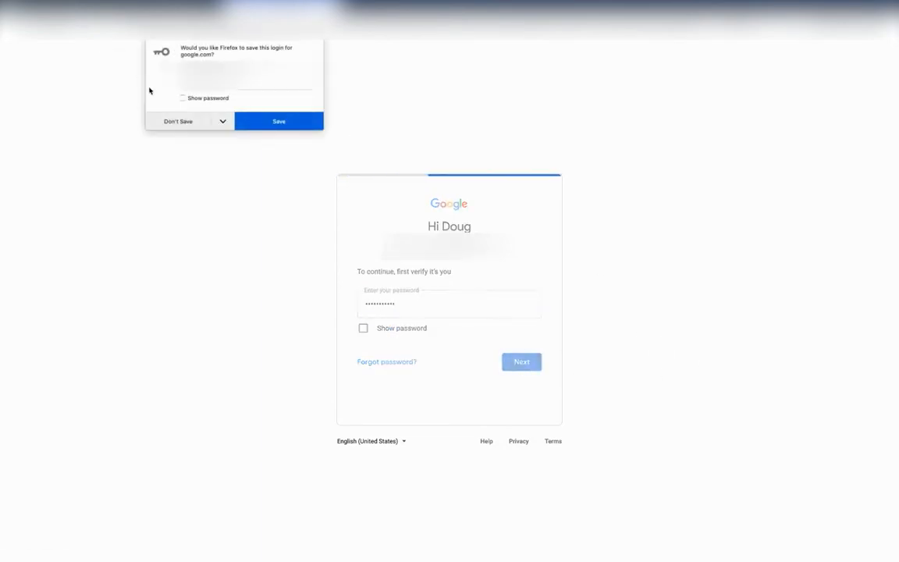
left_click(175, 121)
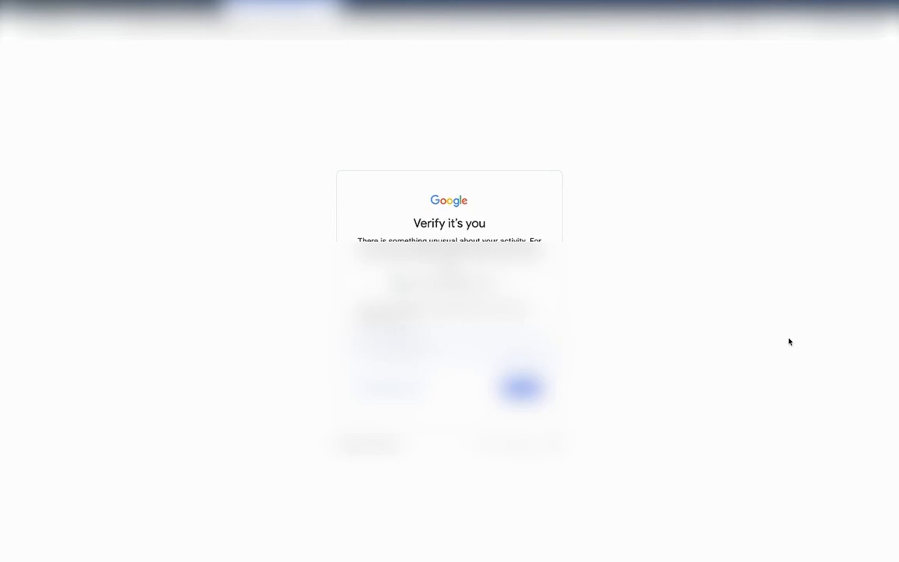
left_click(523, 387)
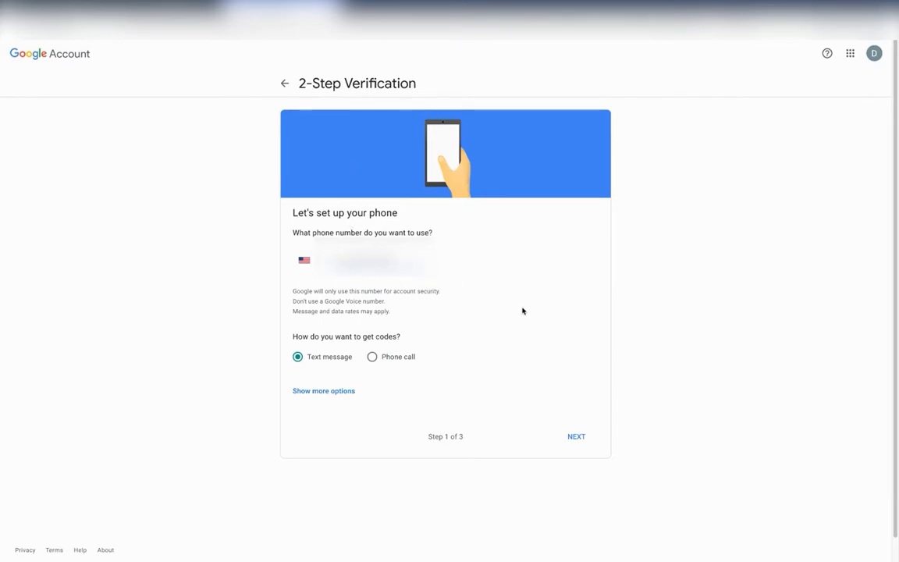
Set up the phone to get codes by text message, confirm the verification code, and turn on 2-Step Verification.
left_click(577, 438)
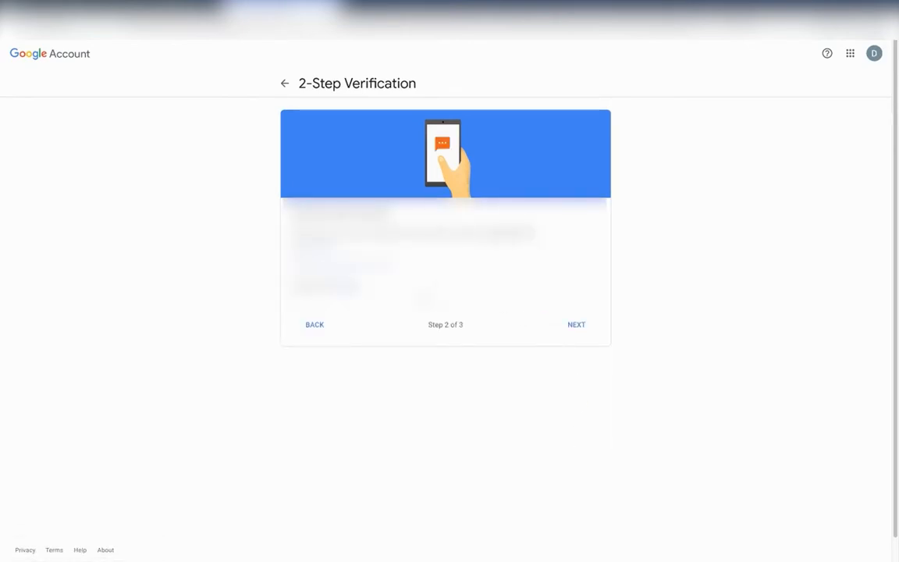
left_click(585, 334)
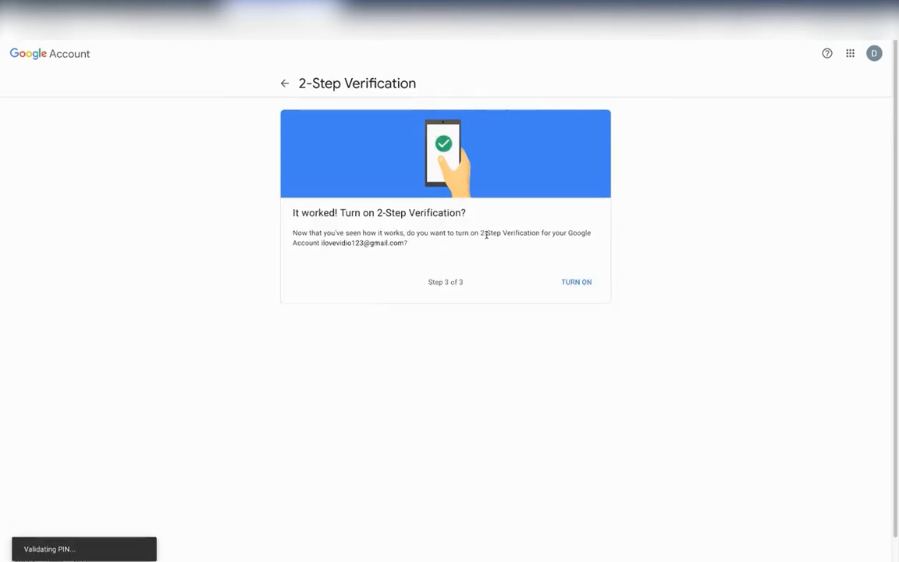
left_click(577, 282)
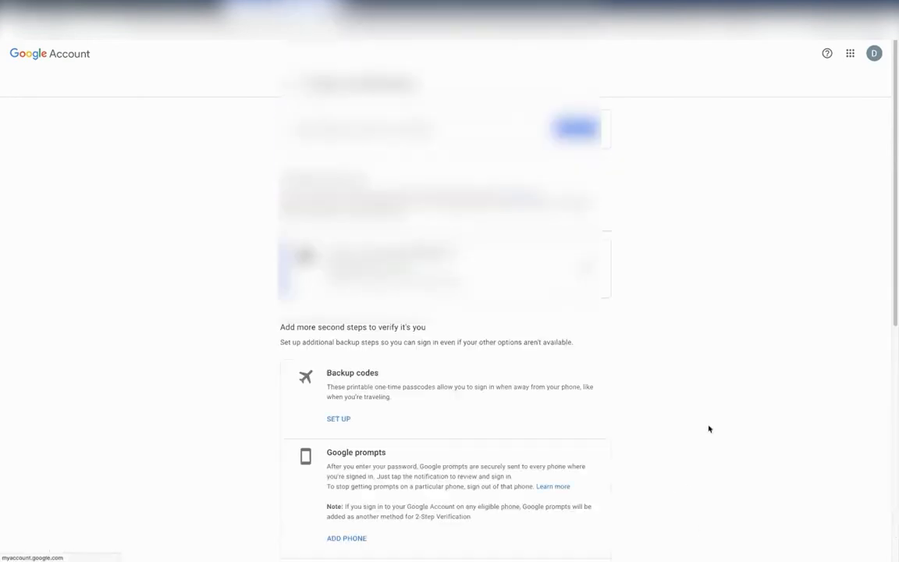
Return to the account's Security page and open the App passwords setting under Signing in to Google.
scroll(691, 375, "down", 2)
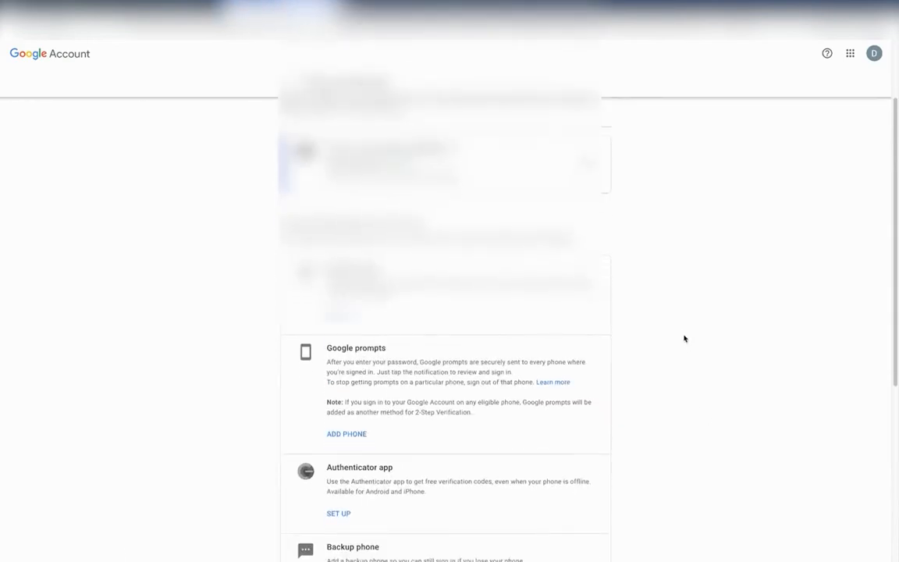
scroll(703, 359, "down", 1)
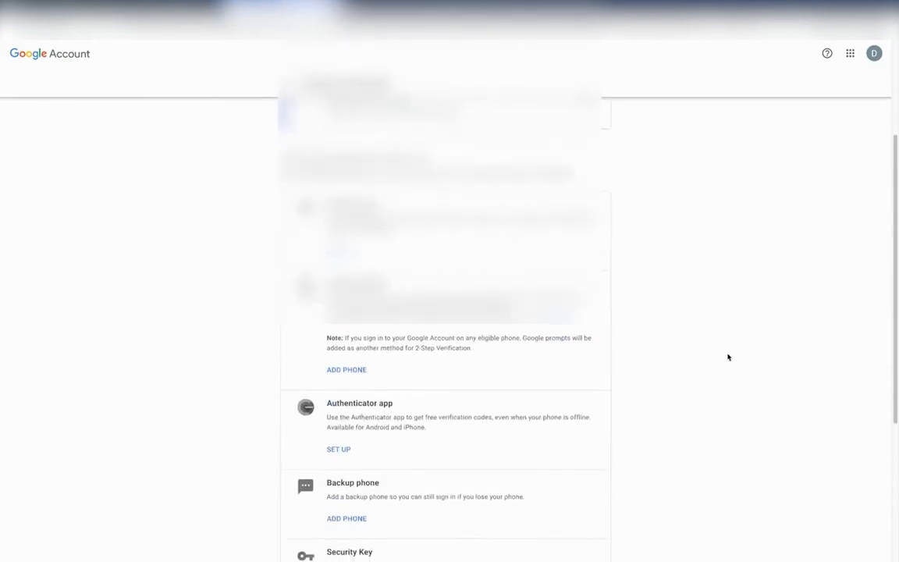
scroll(660, 307, "down", 1)
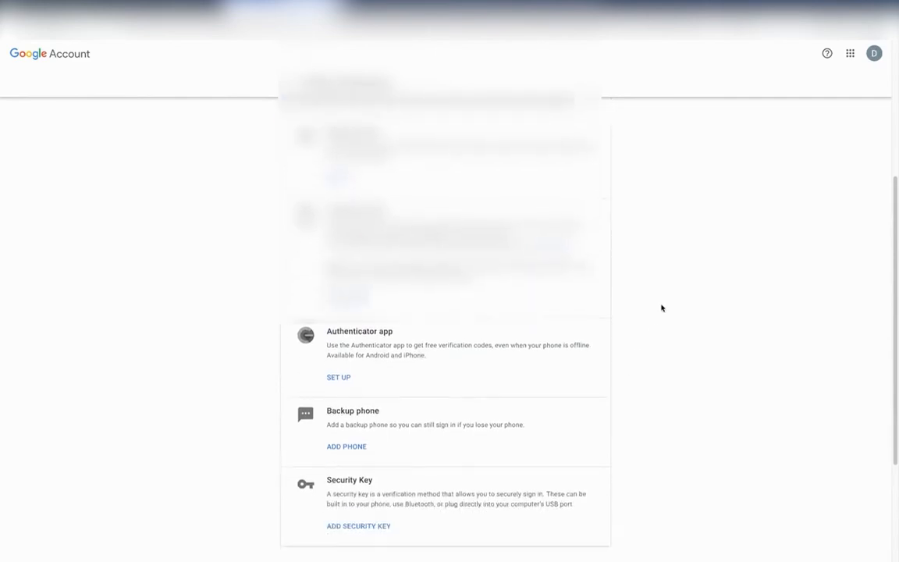
scroll(660, 309, "down", 1)
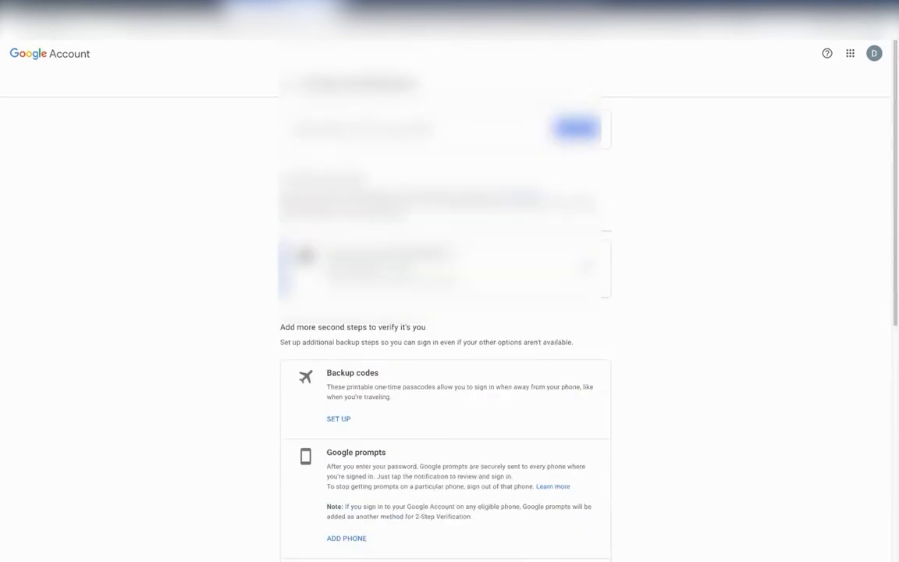
left_click(287, 86)
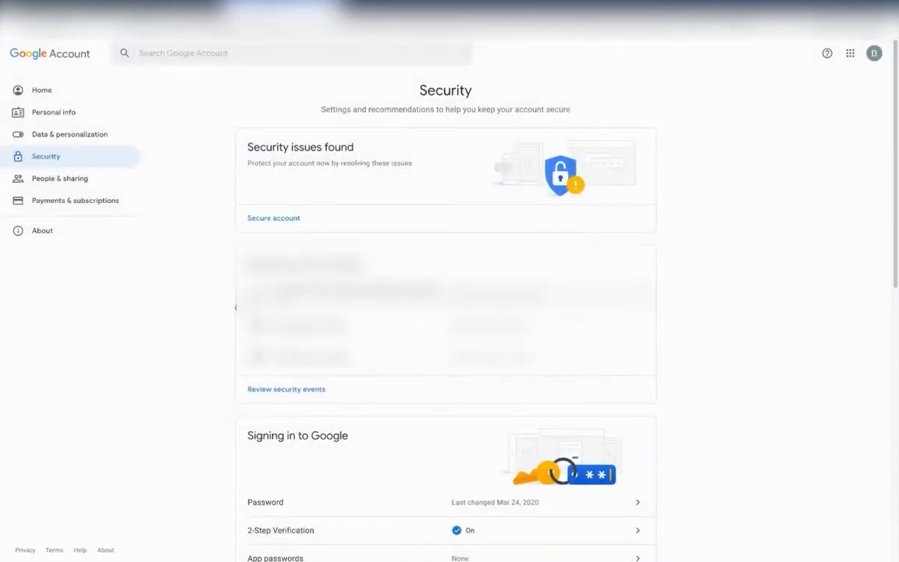
scroll(230, 318, "down", 1)
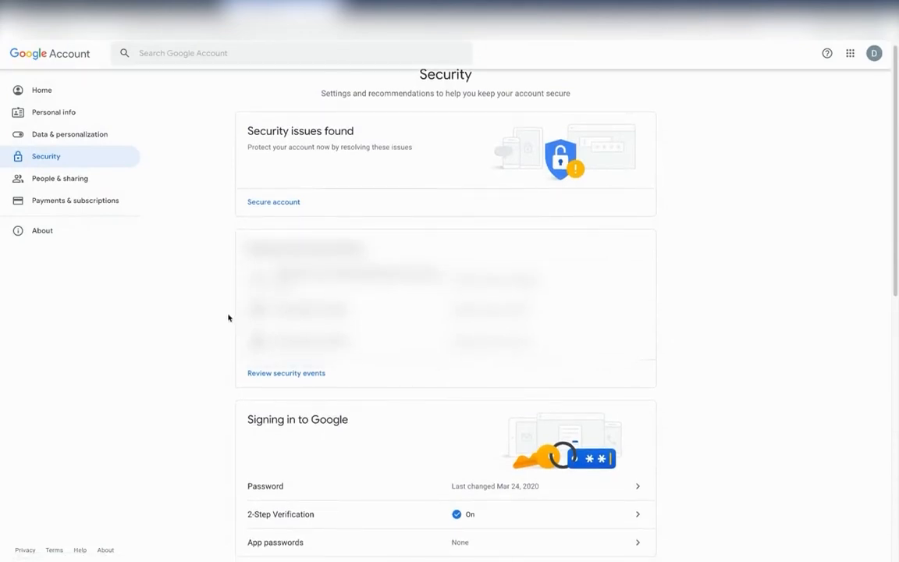
scroll(229, 317, "down", 2)
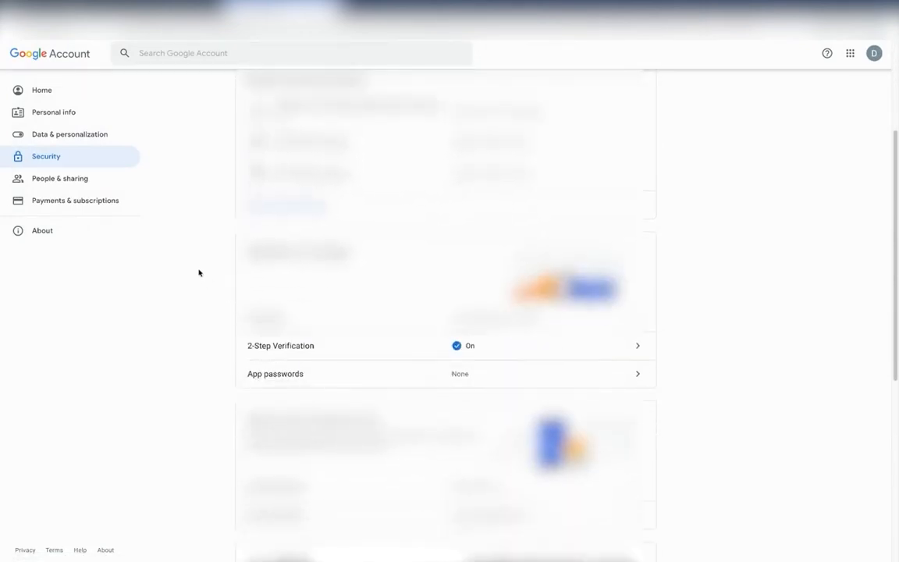
scroll(156, 275, "down", 1)
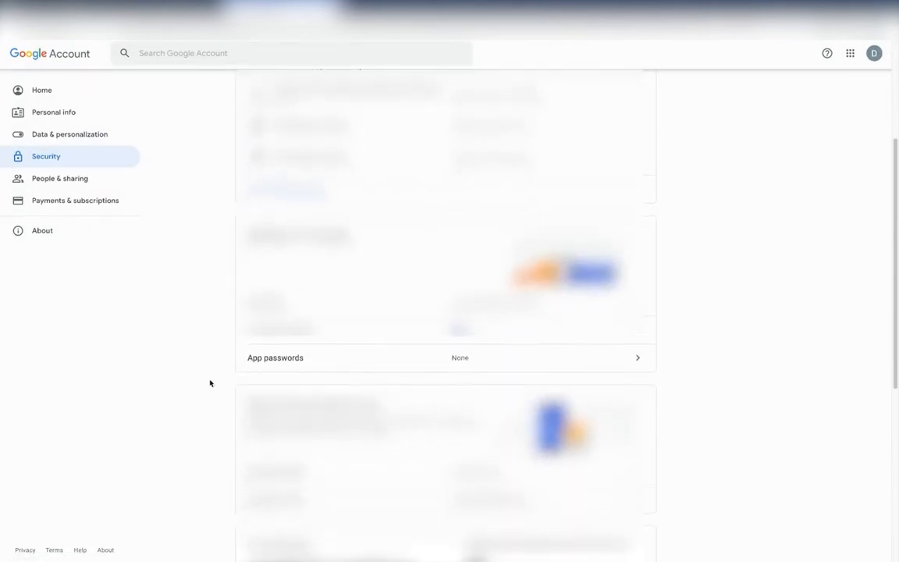
left_click(306, 366)
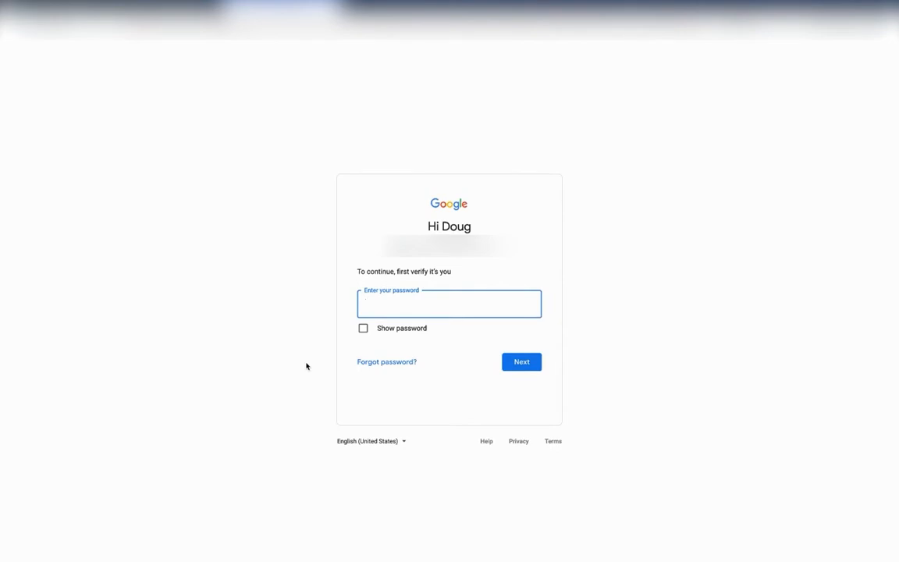
Enter the account password, decline saving the login, and complete the identity check to reach App passwords.
type("••••••••")
key("Return")
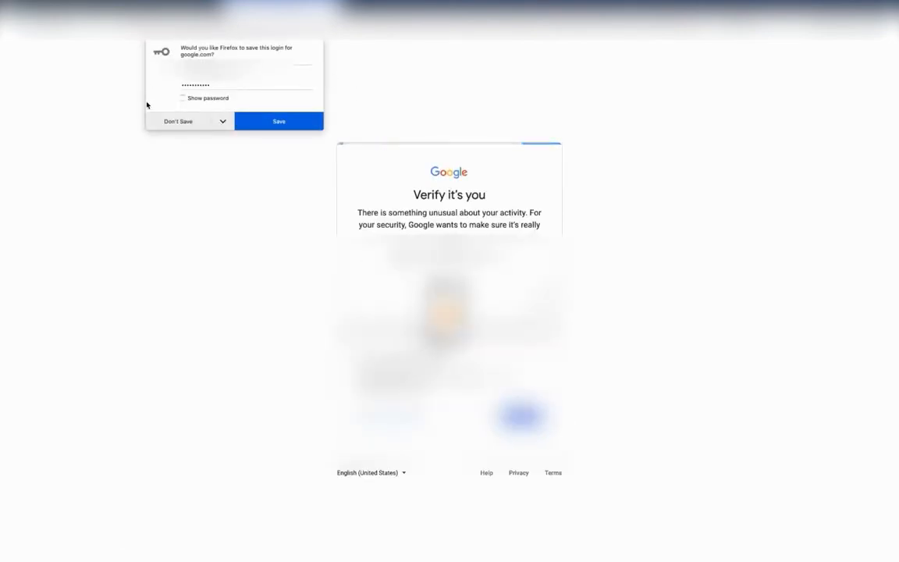
left_click(167, 124)
left_click(521, 416)
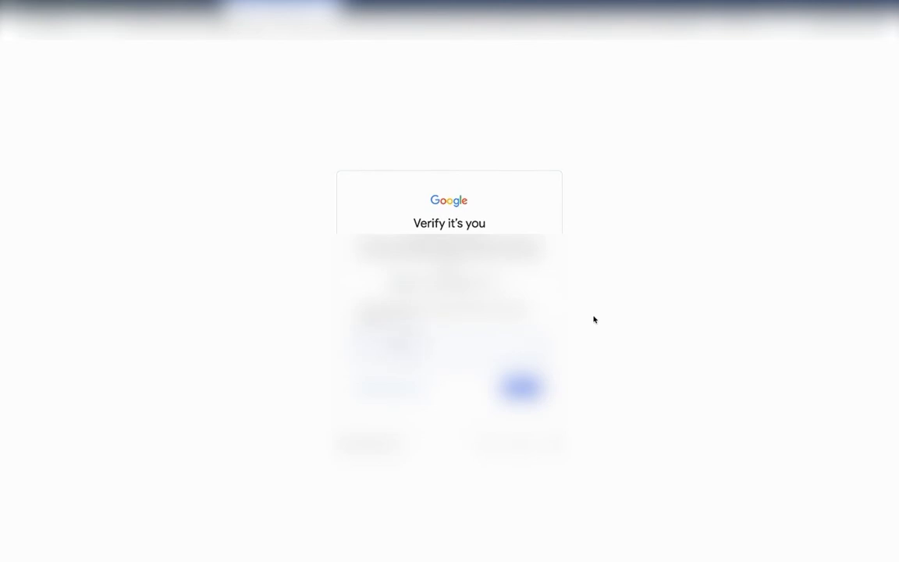
key("Return")
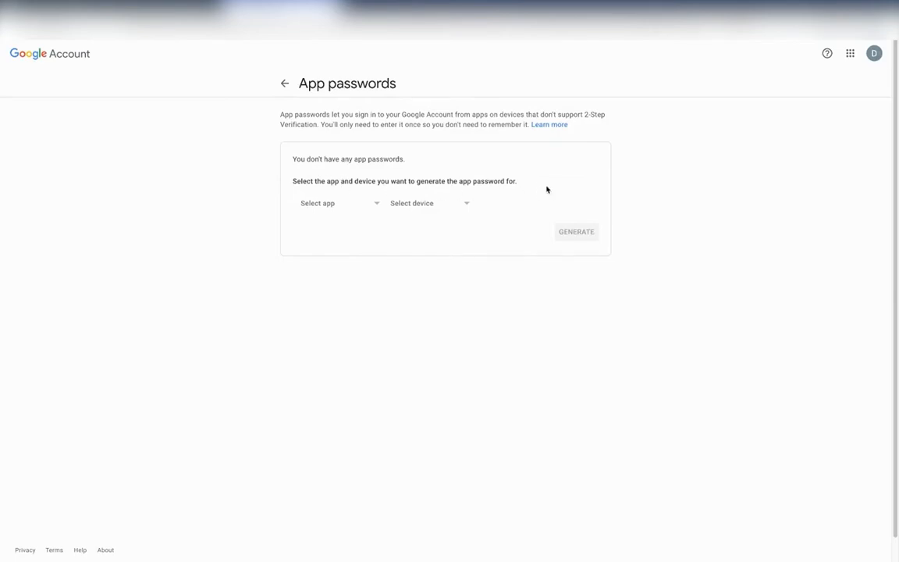
Generate an app password for a custom app named "Video Marketing".
left_click(376, 205)
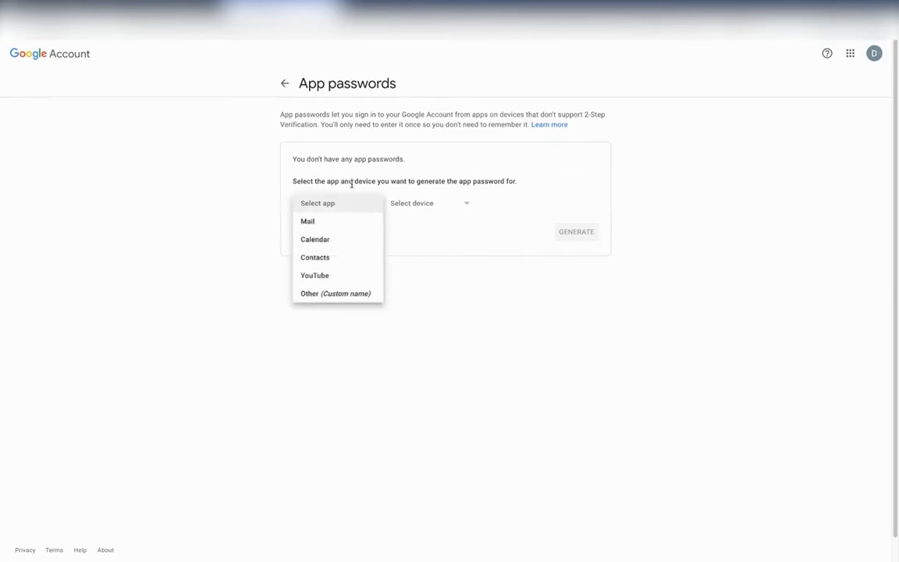
left_click(355, 294)
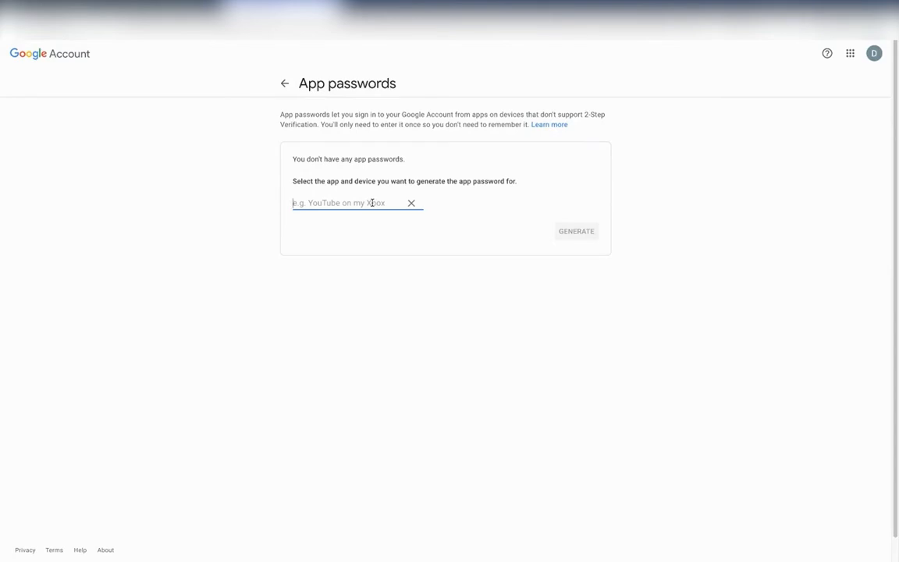
type("View")
key("BackSpace")
key("BackSpace")
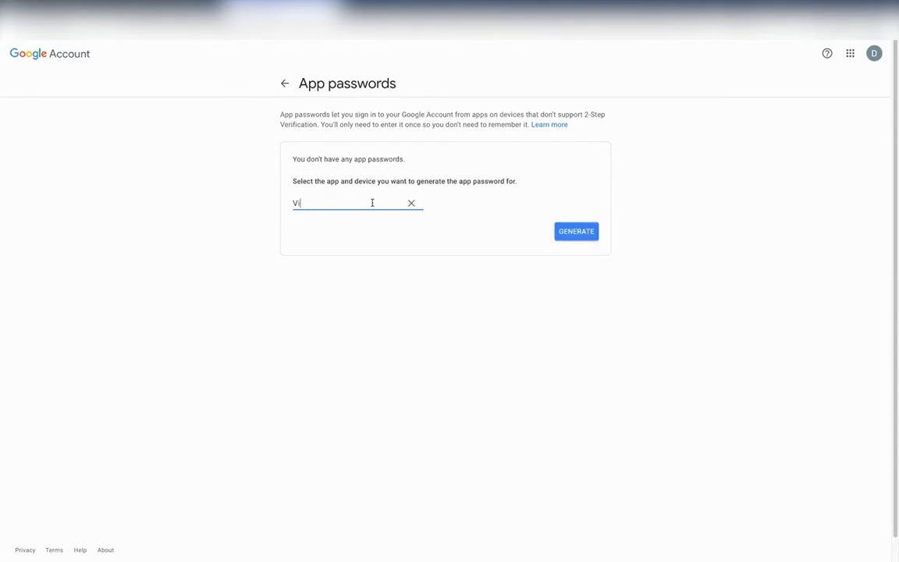
type("deo Marketing")
left_click(572, 234)
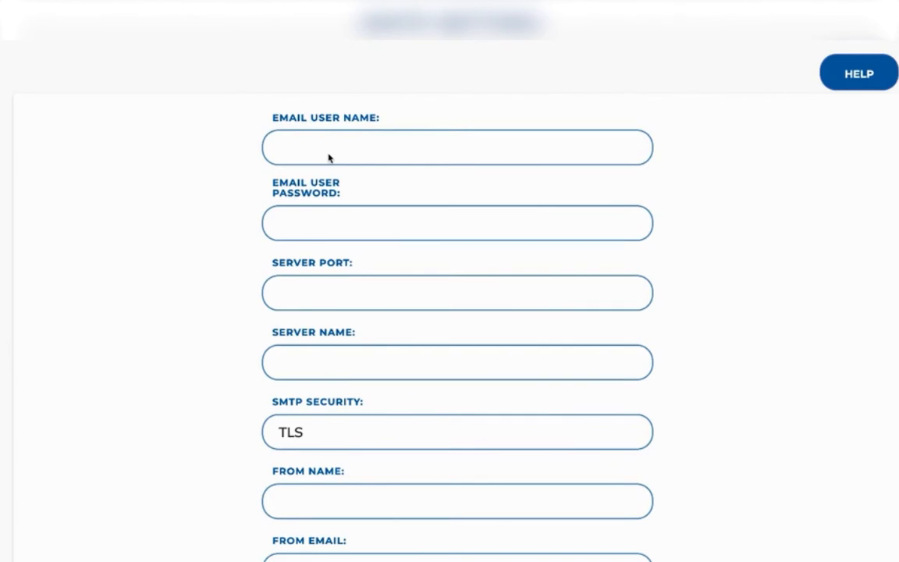
In the SMTP settings form, enter the account's e-mail as Email User Name and paste the generated app password as Email User Password.
left_click(356, 149)
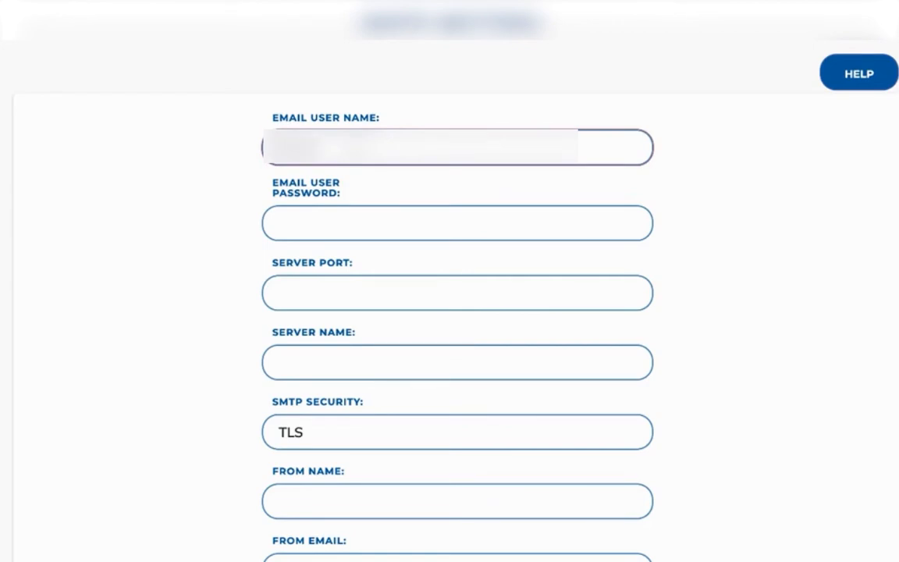
type("...")
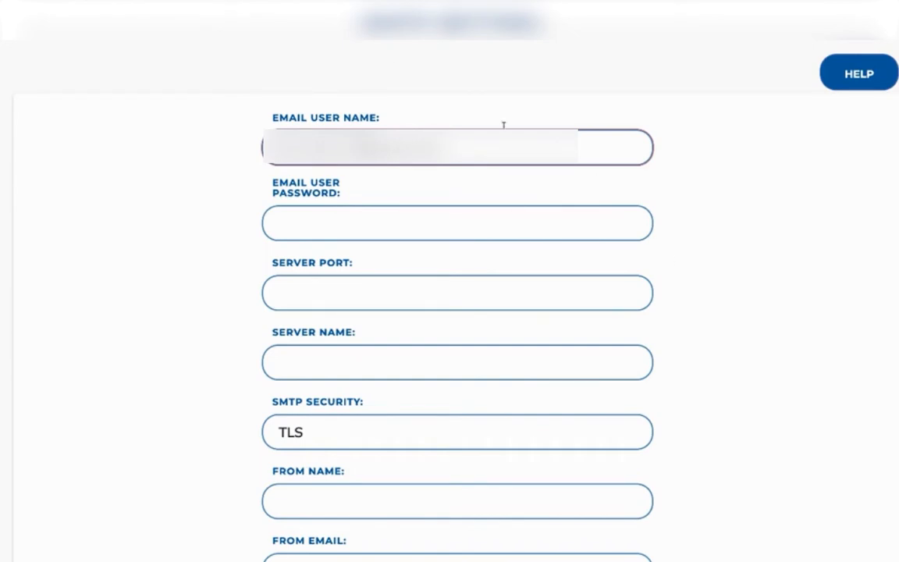
left_click(351, 223)
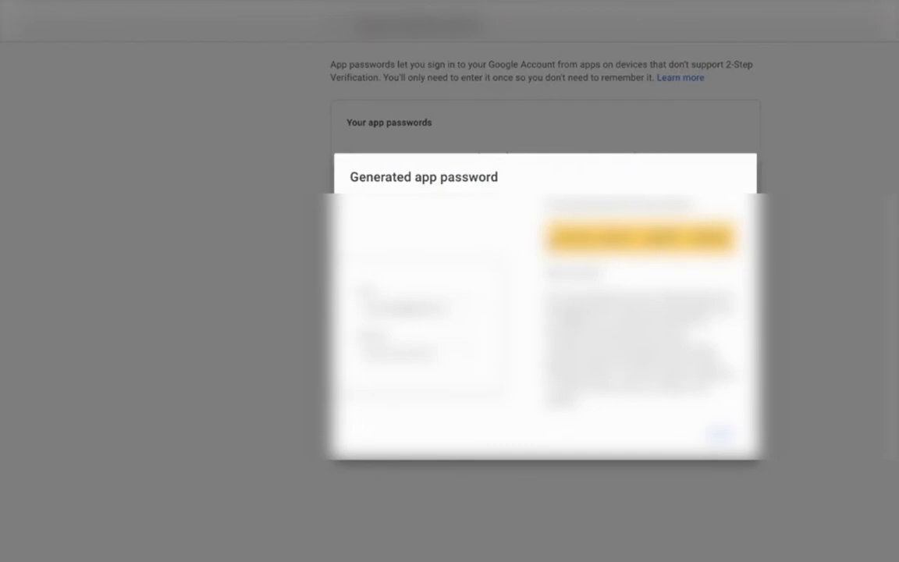
left_click_drag(550, 238, 729, 238)
right_click(720, 236)
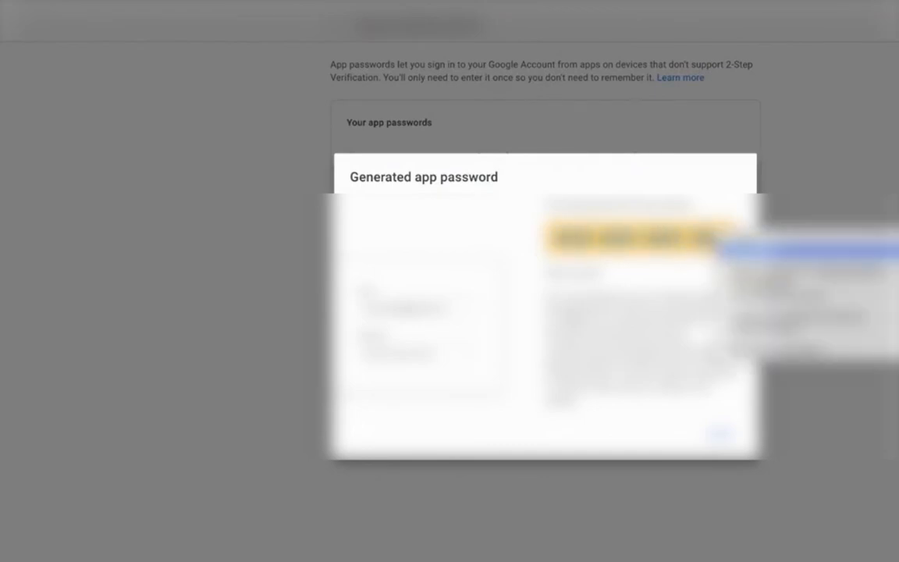
left_click(747, 248)
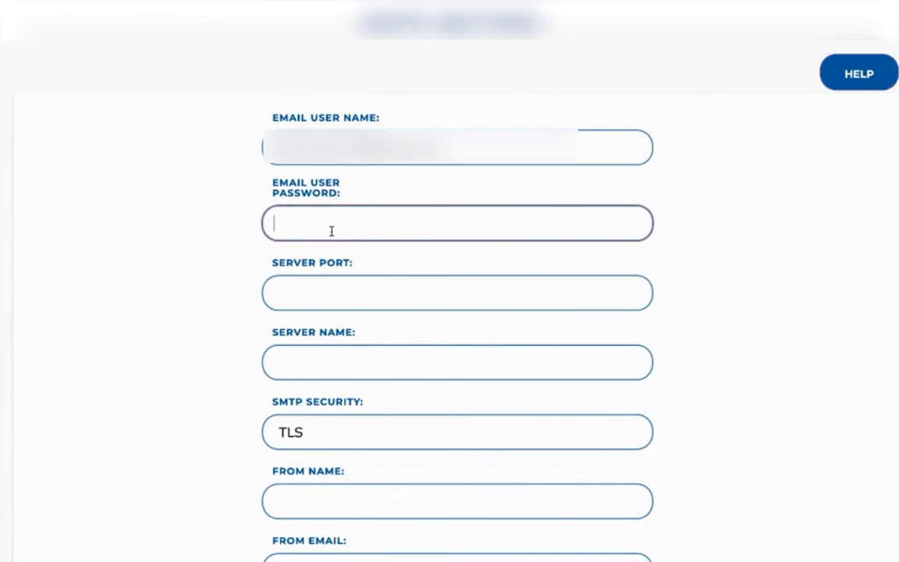
key("ctrl+v")
Consult the Gmail SMTP help instructions and set the Server Port to 465.
left_click(883, 77)
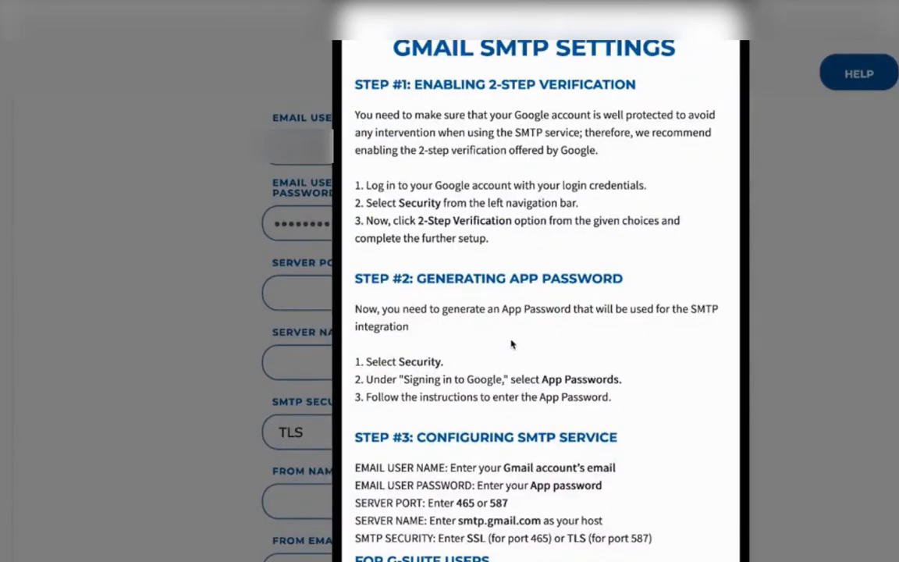
scroll(511, 343, "down", 1)
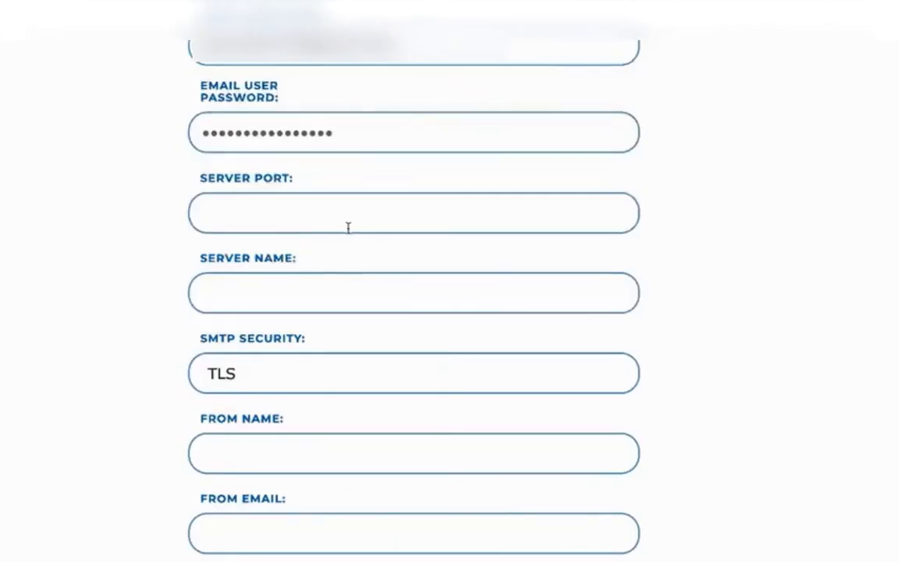
left_click(316, 203)
type("46")
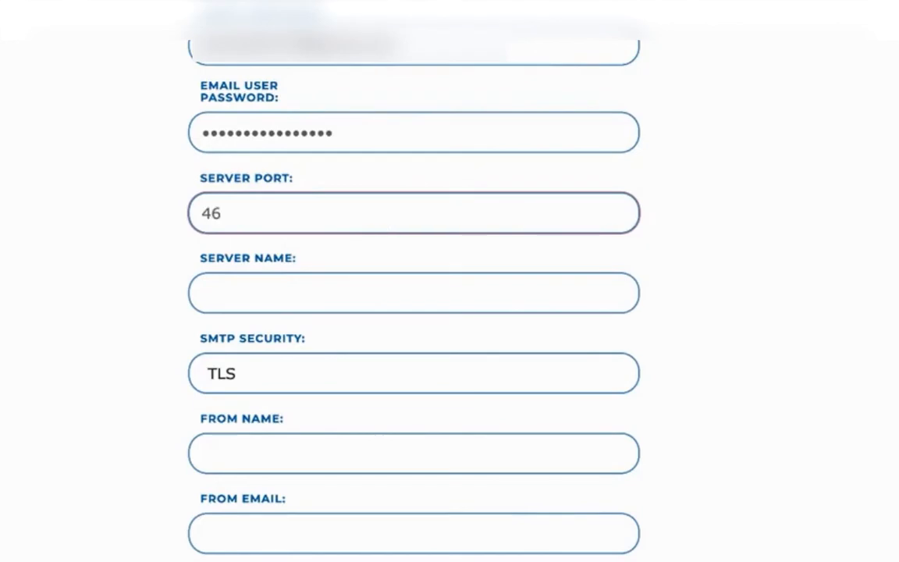
type("5")
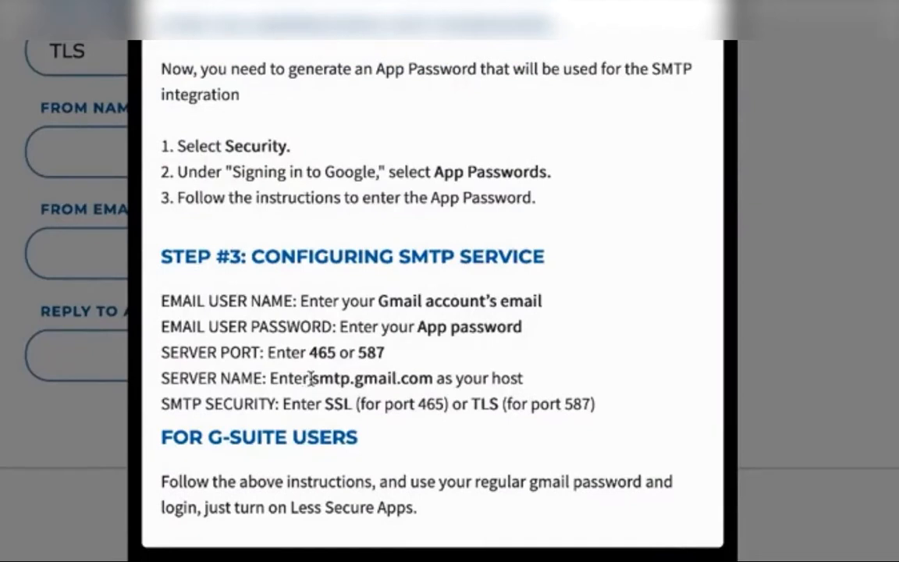
Copy smtp.gmail.com from the Gmail SMTP help instructions and paste it as the Server Name.
left_click_drag(311, 379, 431, 378)
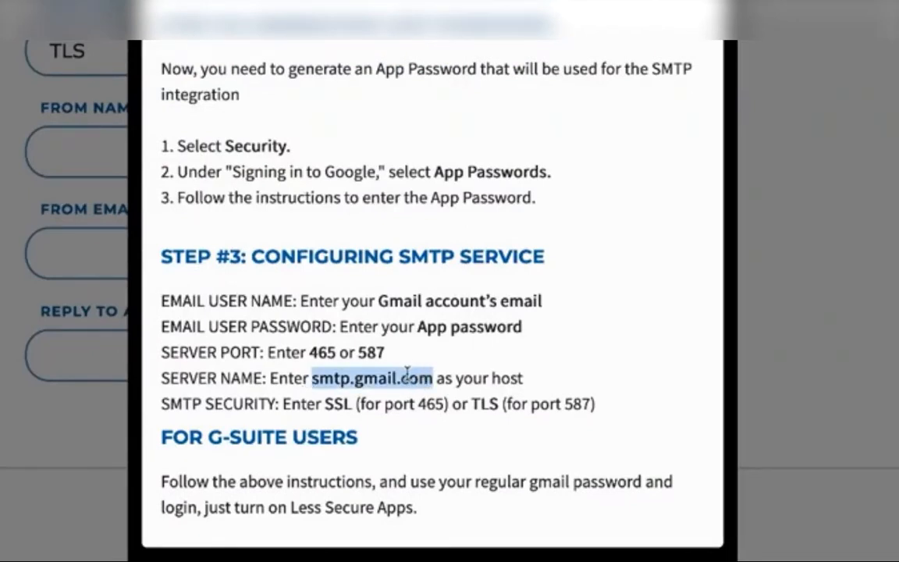
right_click(408, 378)
key("Escape")
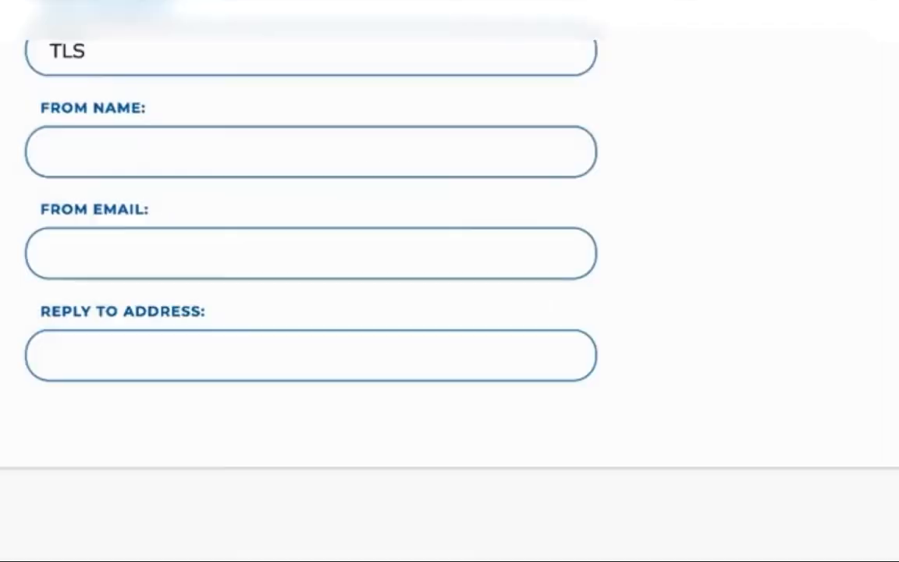
left_click(354, 107)
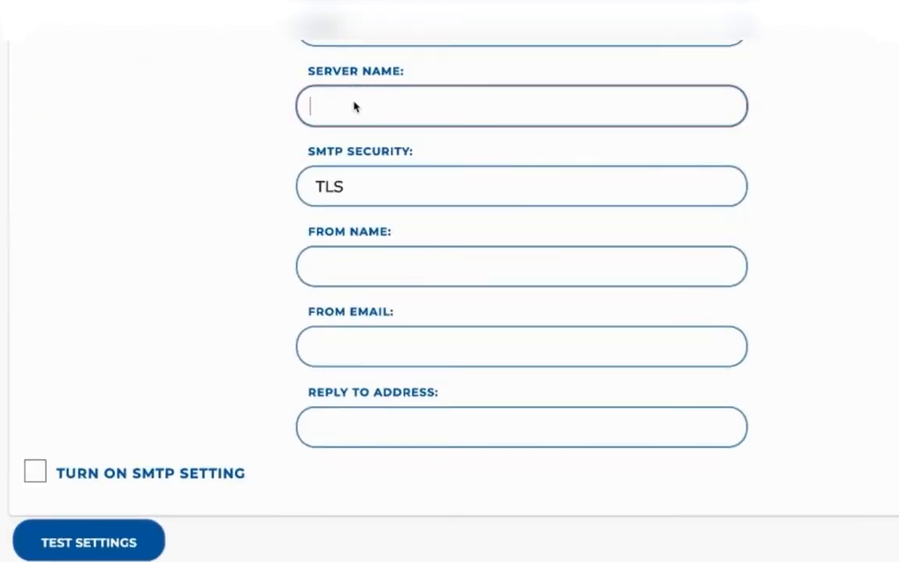
right_click(354, 107)
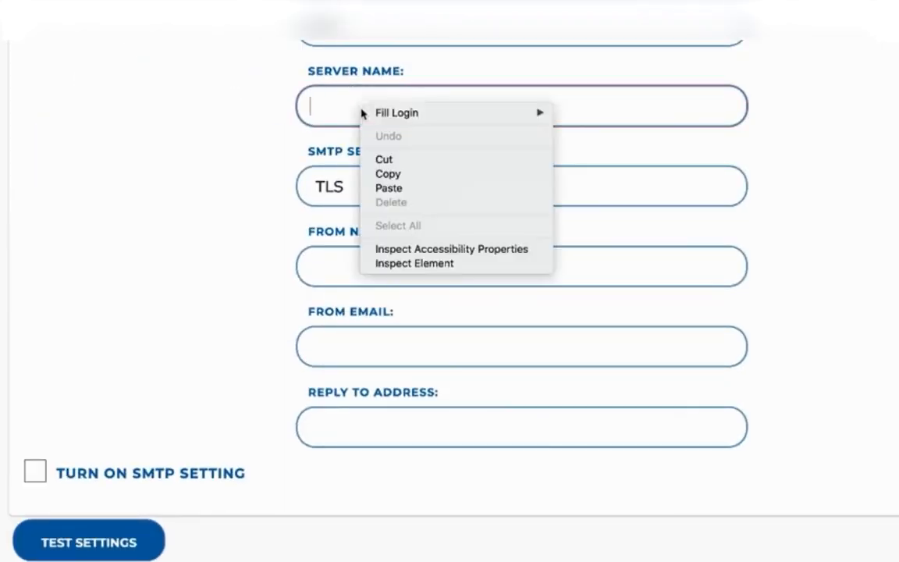
left_click(419, 192)
Set SMTP Security to SSL to match port 465.
left_click(398, 192)
left_click(398, 192)
left_click(398, 192)
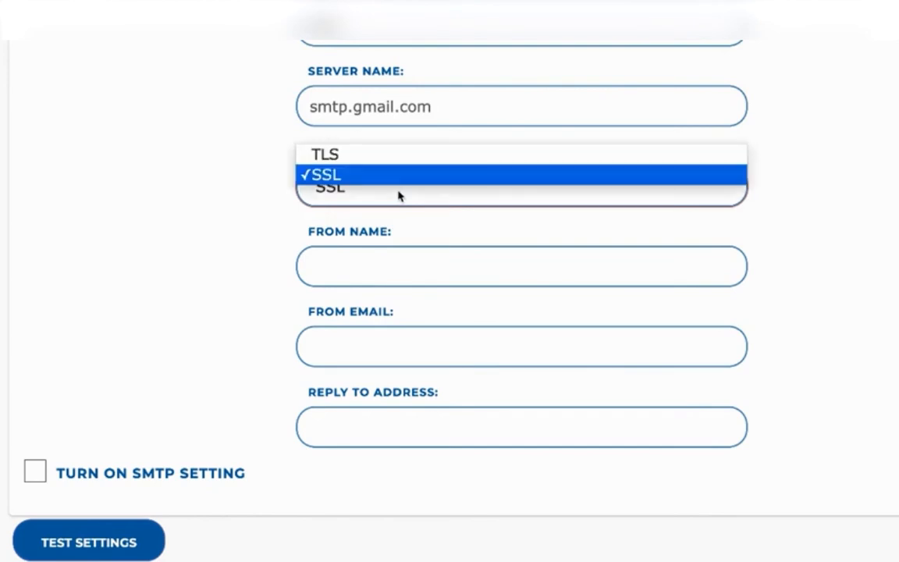
left_click(405, 176)
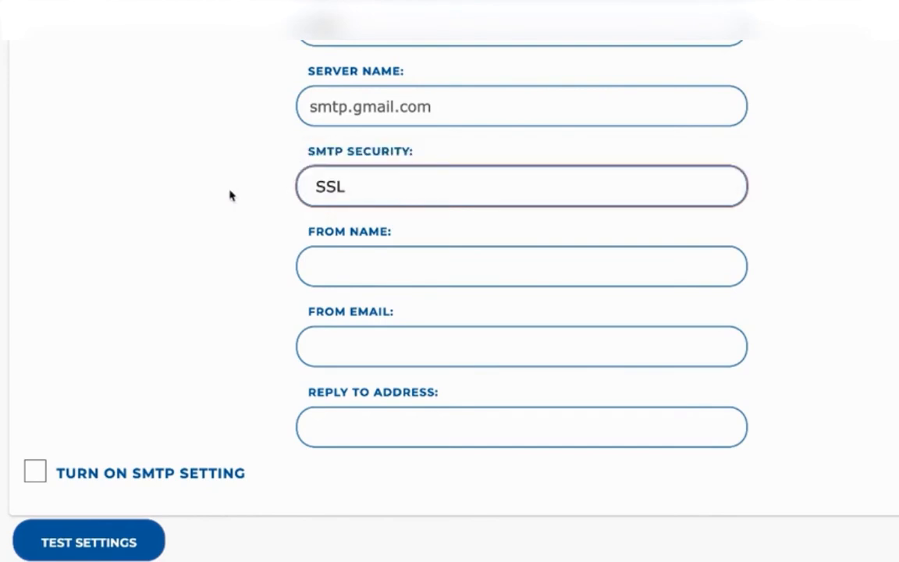
Enter "Your Name Here" as the From Name in the SMTP settings form.
scroll(794, 218, "down", 2)
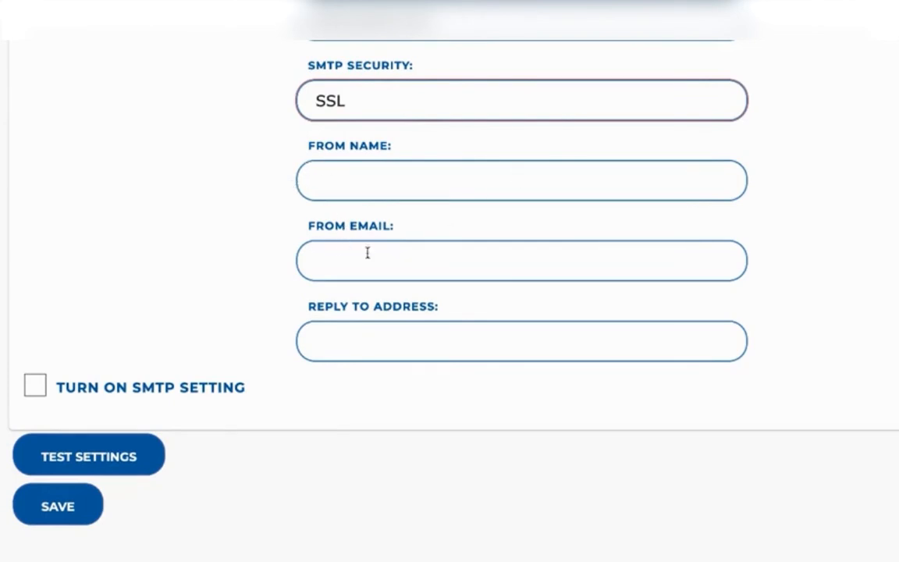
scroll(184, 268, "up", 2)
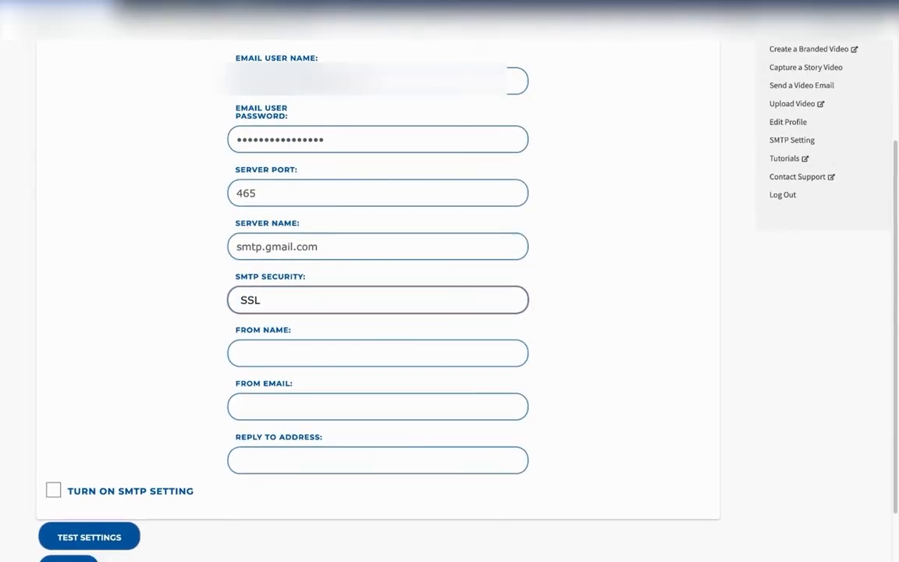
left_click(297, 347)
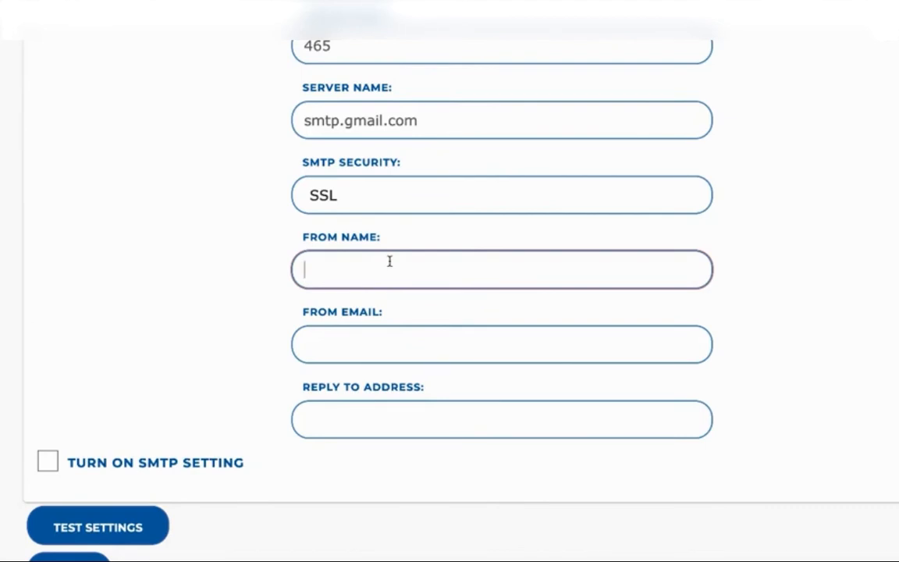
type("Your Name Her")
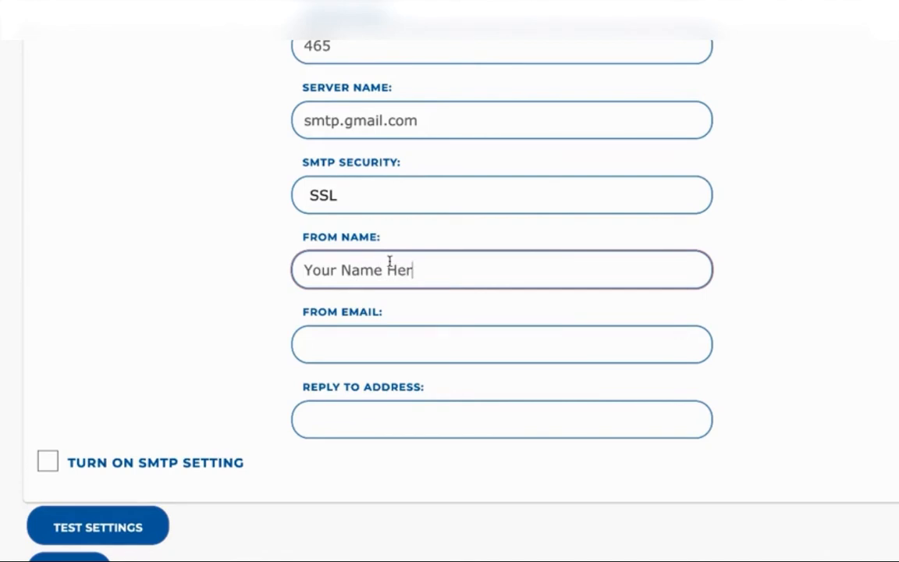
type("e")
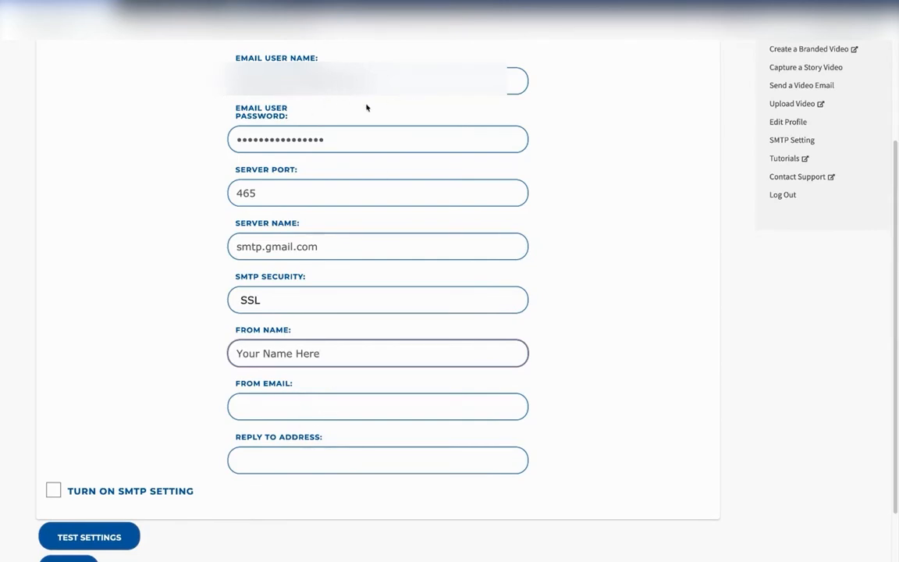
Copy the e-mail address from Email User Name into both From Email and Reply To Address.
left_click_drag(368, 82, 256, 81)
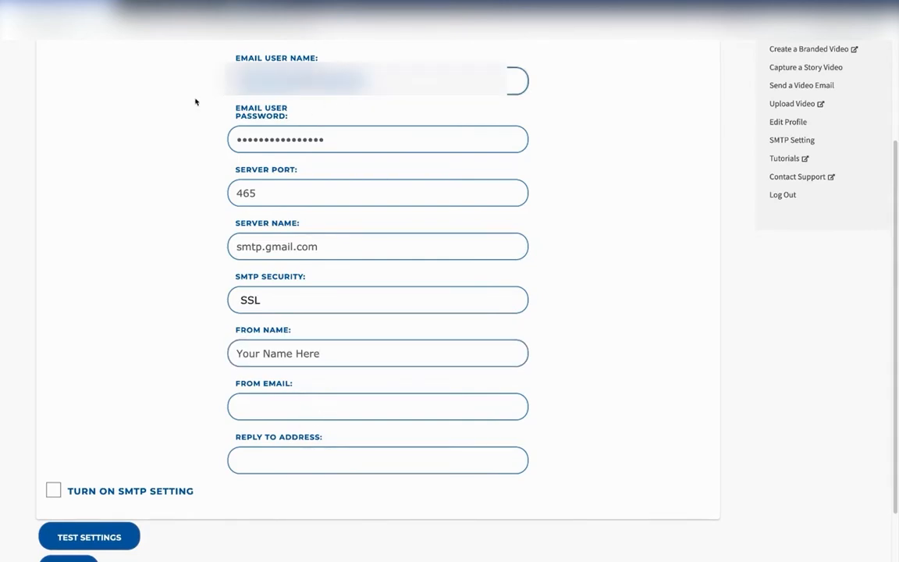
left_click(298, 401)
key("ctrl+v")
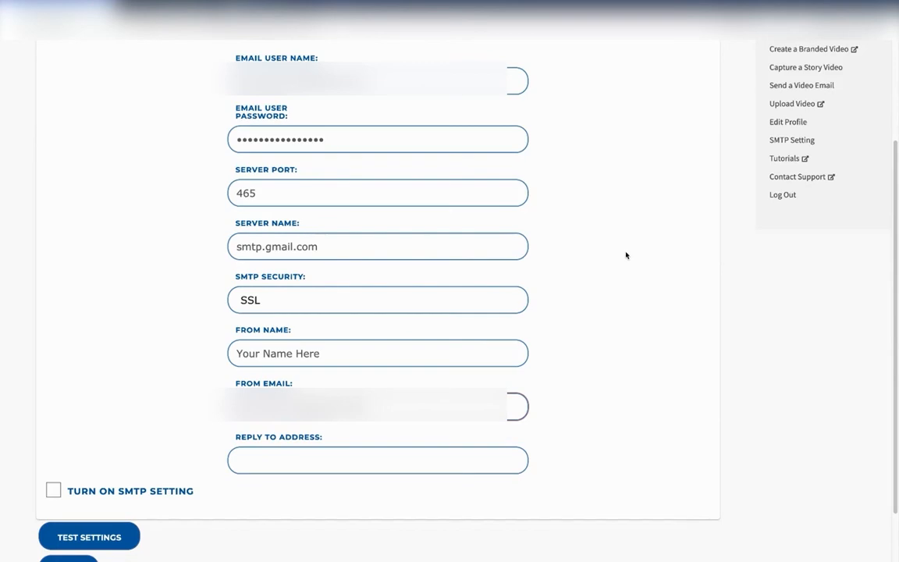
scroll(667, 327, "up", 3)
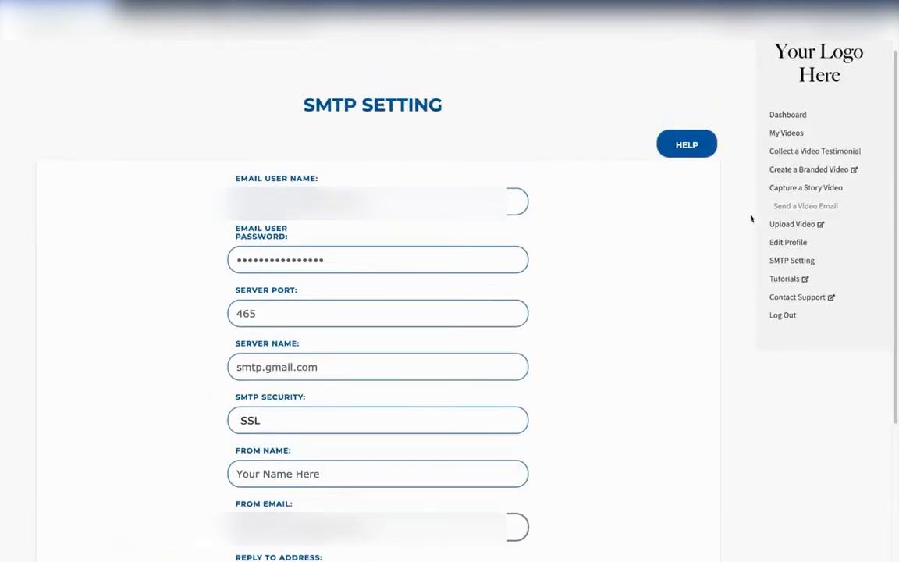
scroll(569, 317, "down", 2)
scroll(565, 304, "down", 3)
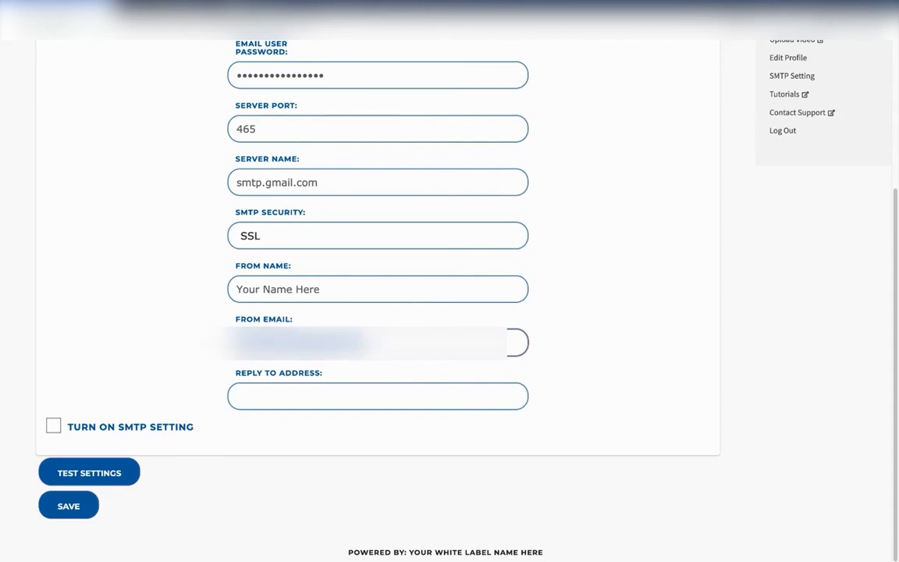
left_click(292, 392)
key("super+v")
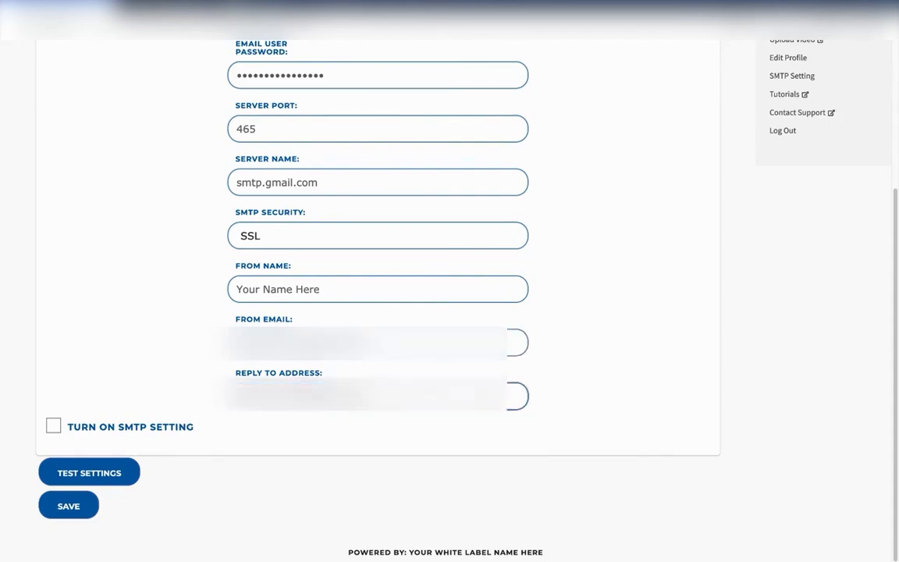
Switch to the Google Account page, dismiss the generated app password, and go back to the Security page.
scroll(498, 401, "up", 3)
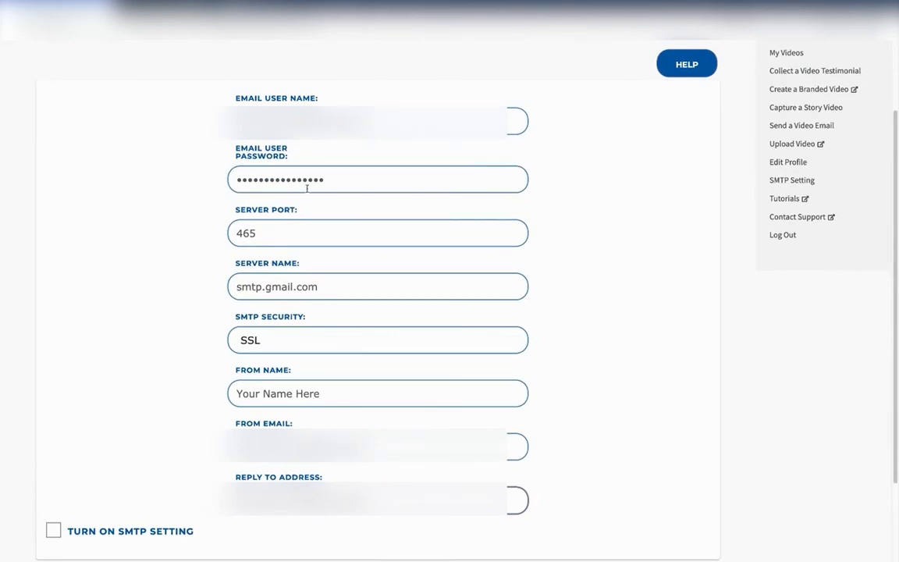
left_click(277, 8)
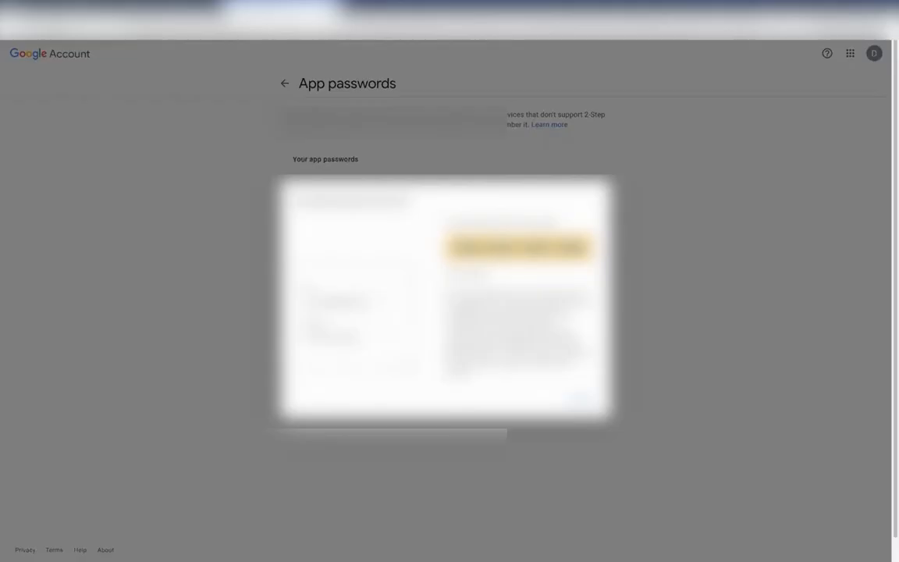
left_click(583, 398)
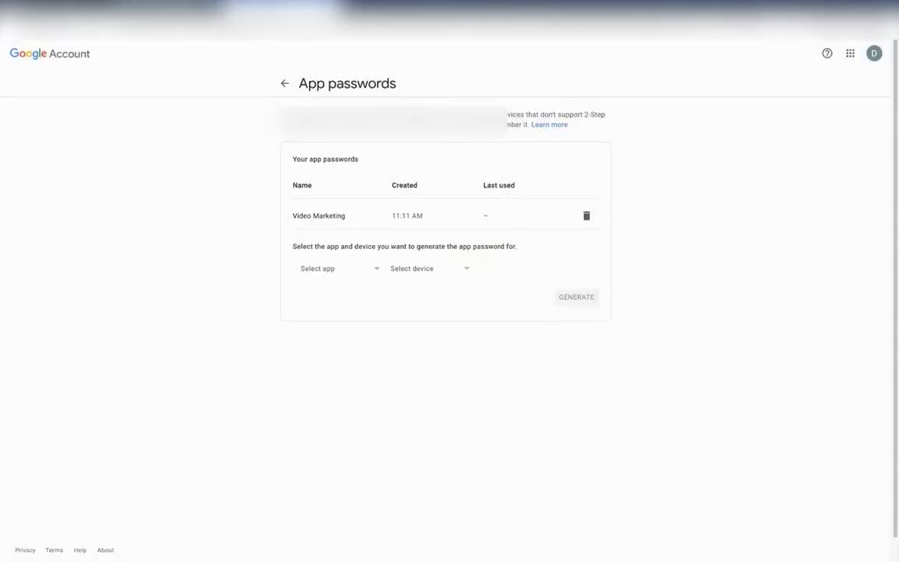
left_click(286, 83)
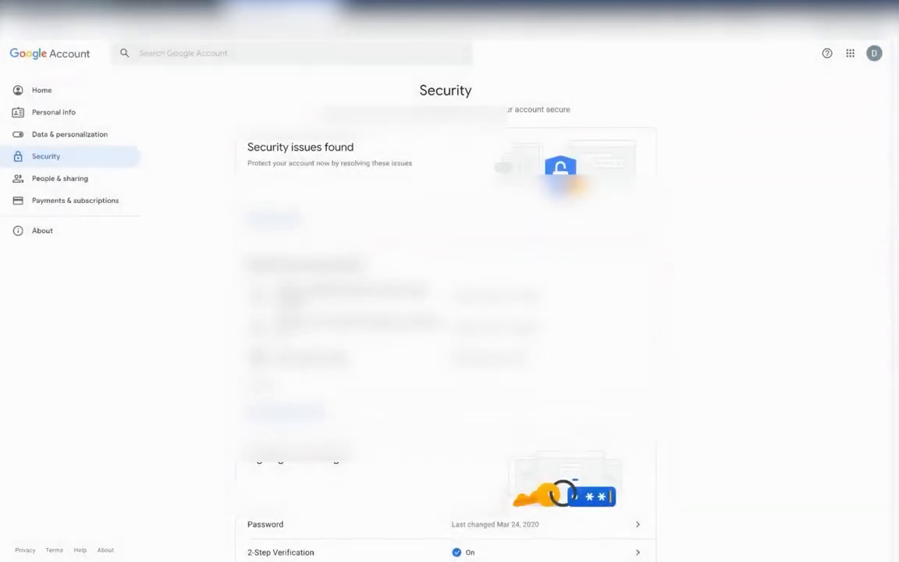
Return to the SMTP settings form and check its values against the Gmail SMTP help, including the G-Suite note.
left_click(82, 8)
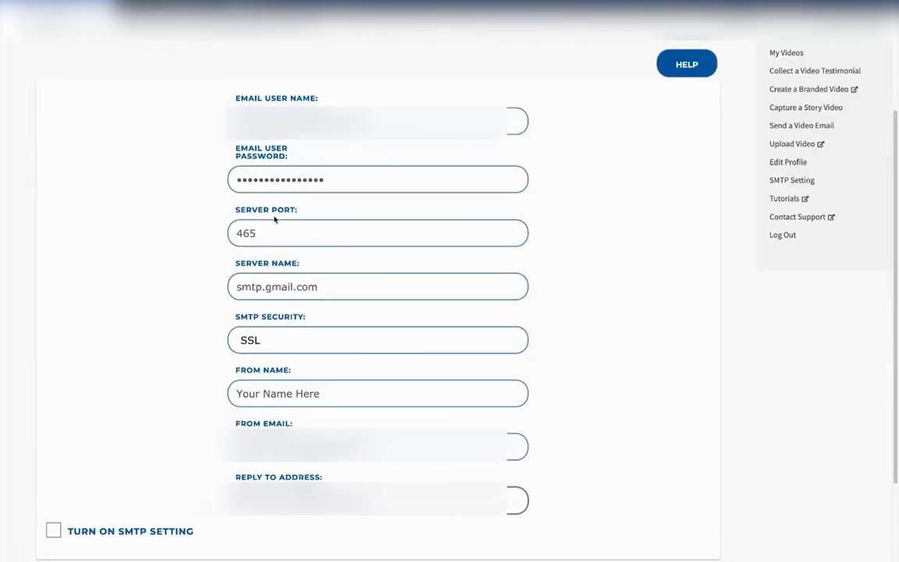
left_click(687, 64)
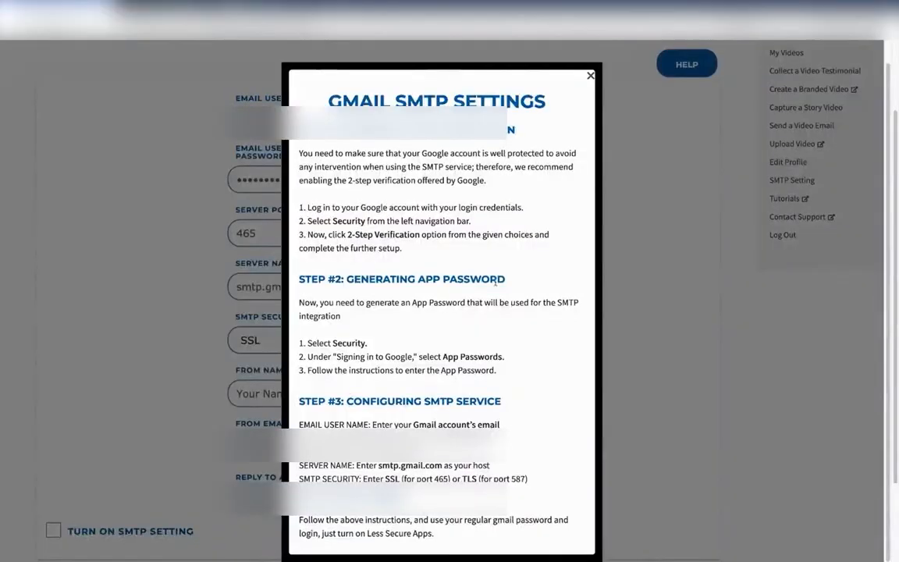
scroll(380, 390, "down", 2)
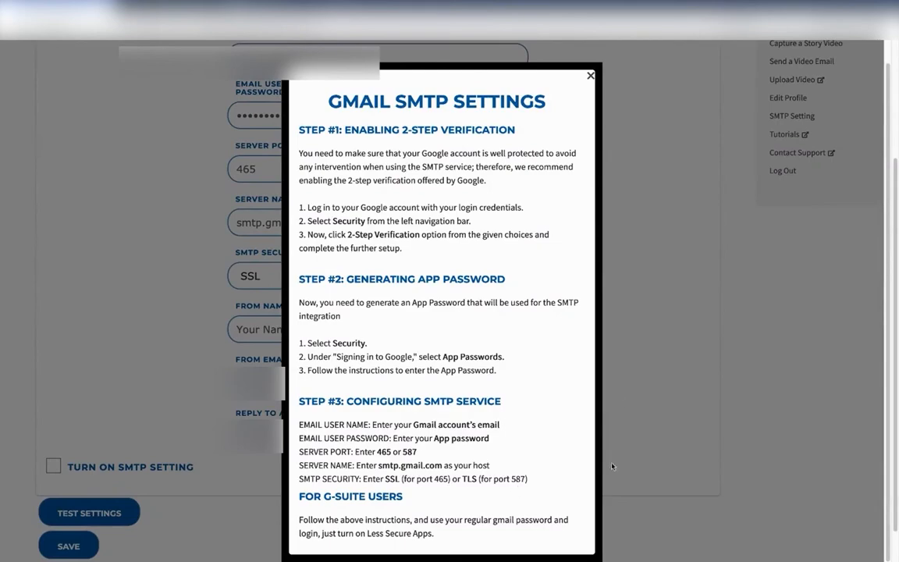
left_click(591, 76)
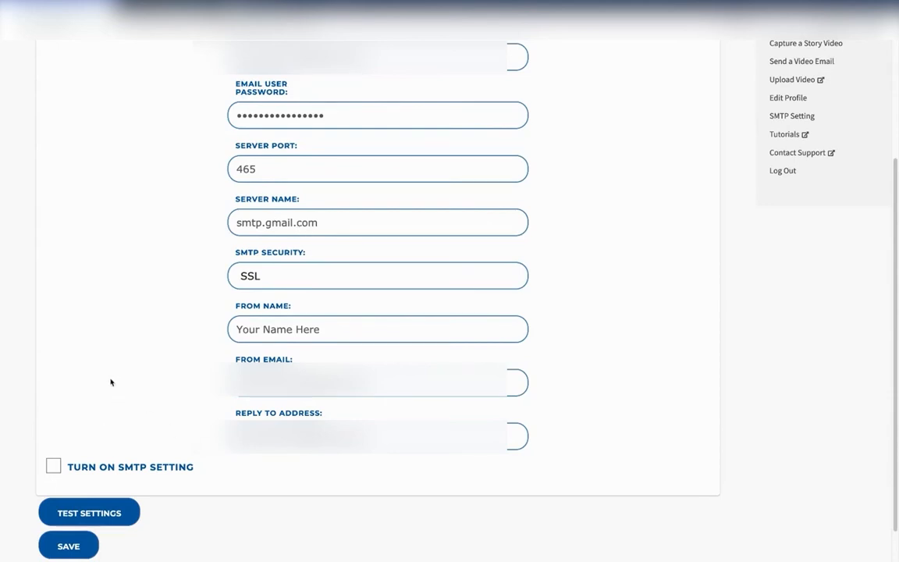
Test the SMTP configuration and save it with Turn On SMTP Setting enabled.
scroll(111, 382, "down", 1)
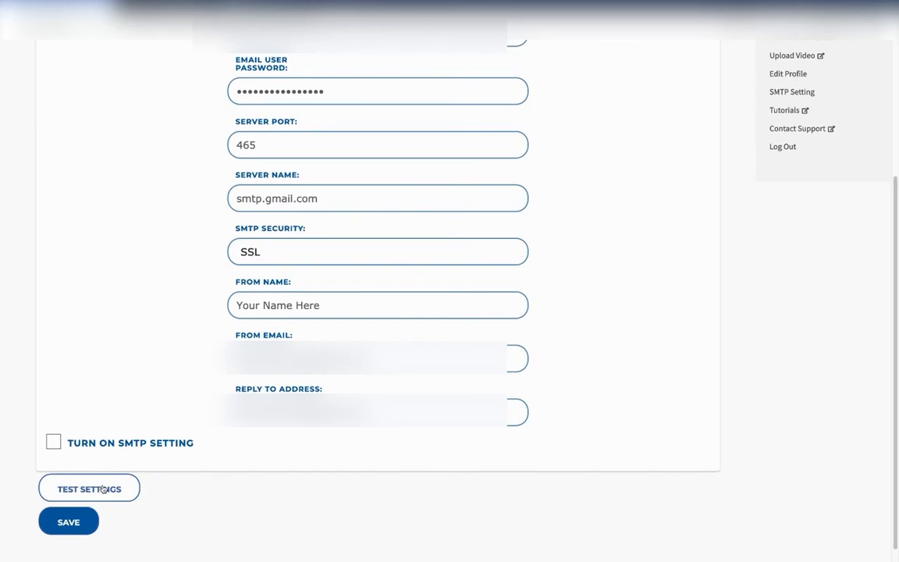
left_click(103, 489)
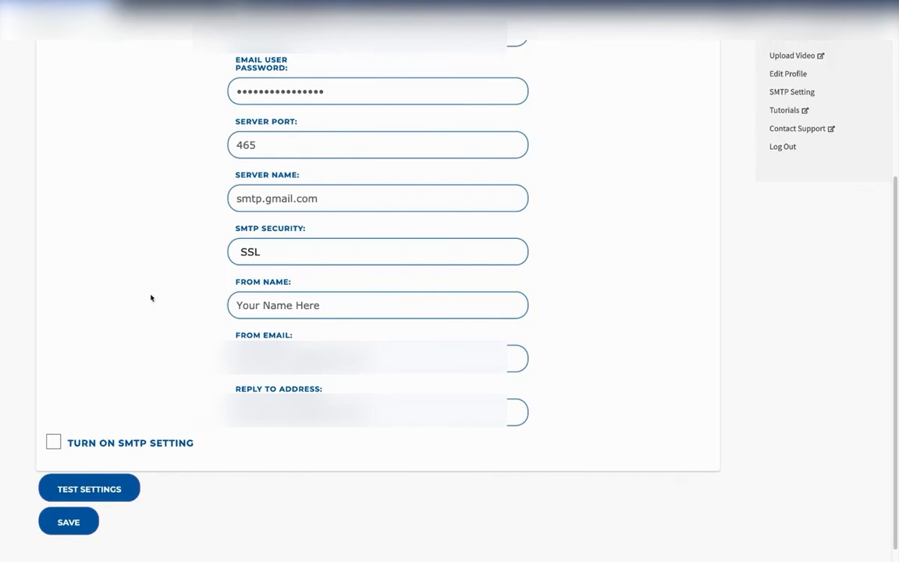
left_click(52, 444)
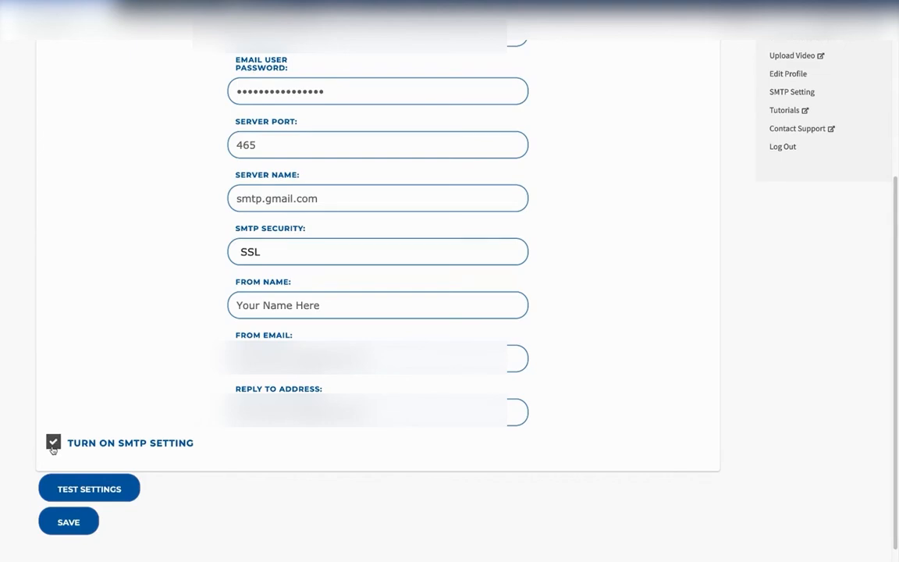
left_click(67, 487)
left_click(62, 522)
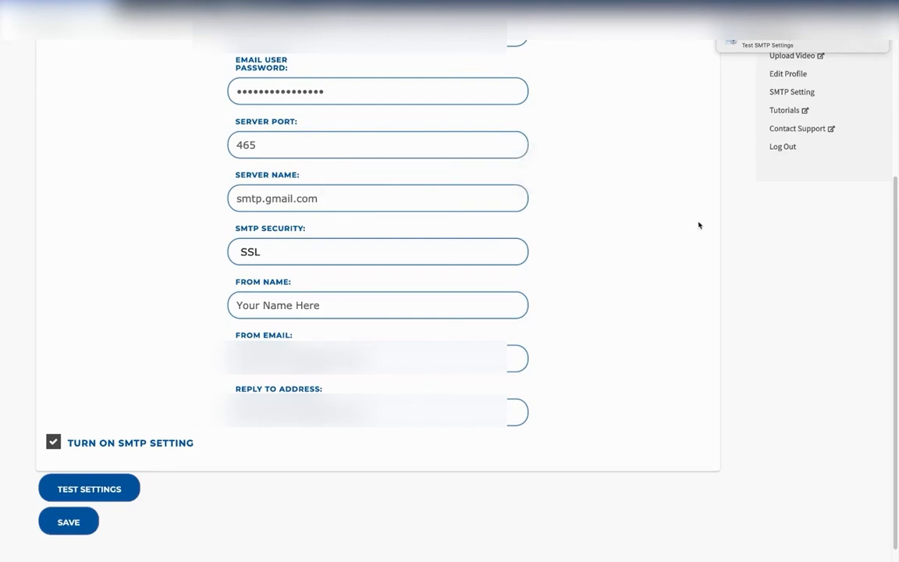
Review the help's instructions on 2-Step Verification, app password generation and SMTP configuration once more, and close them.
scroll(608, 341, "up", 3)
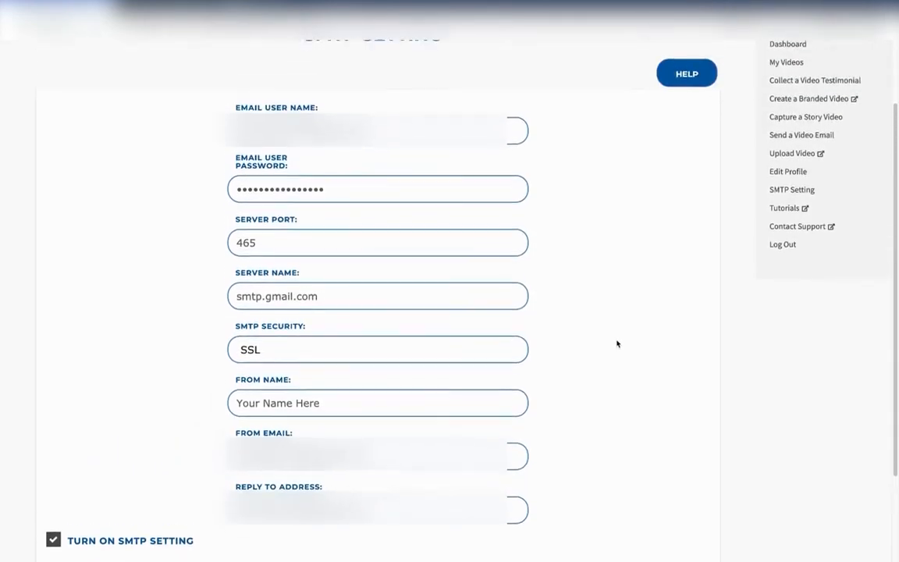
left_click(701, 87)
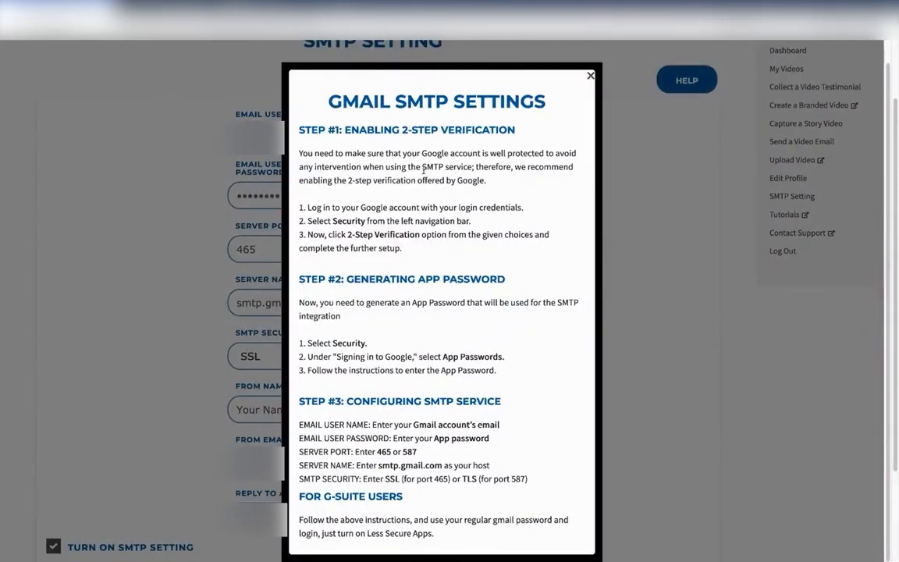
left_click(589, 75)
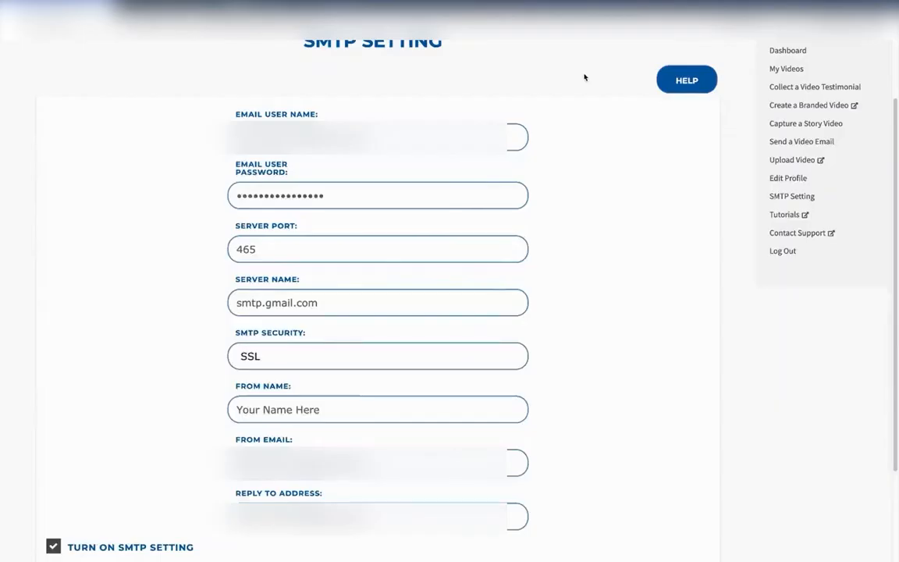
left_click(675, 86)
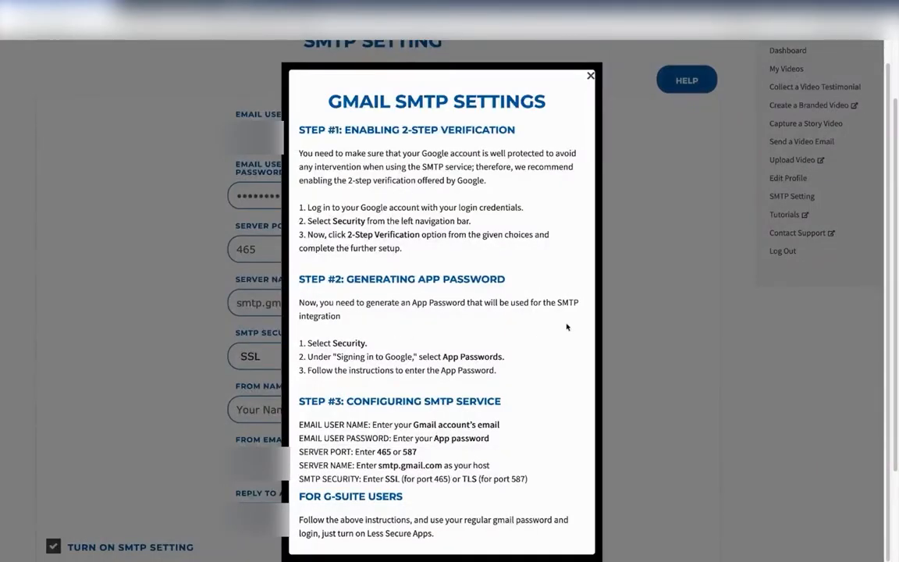
left_click(590, 76)
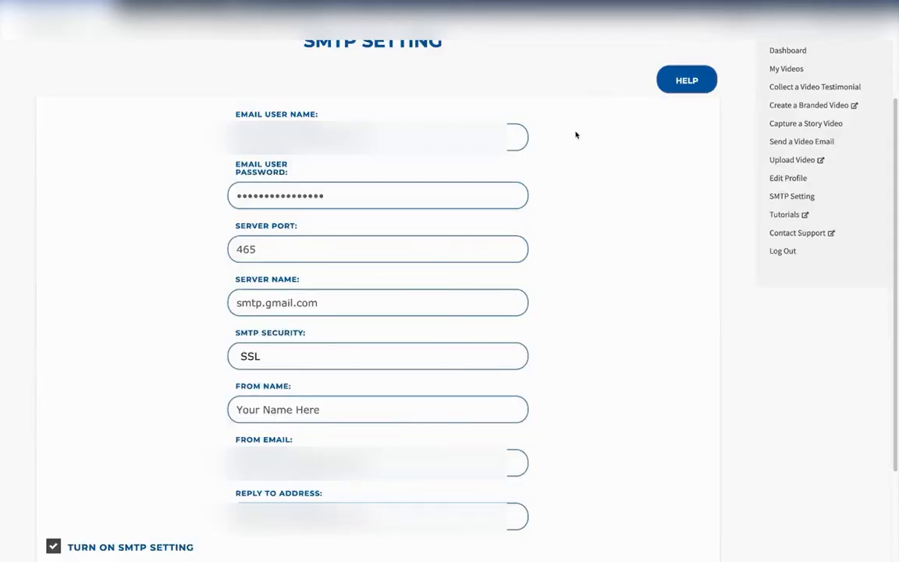